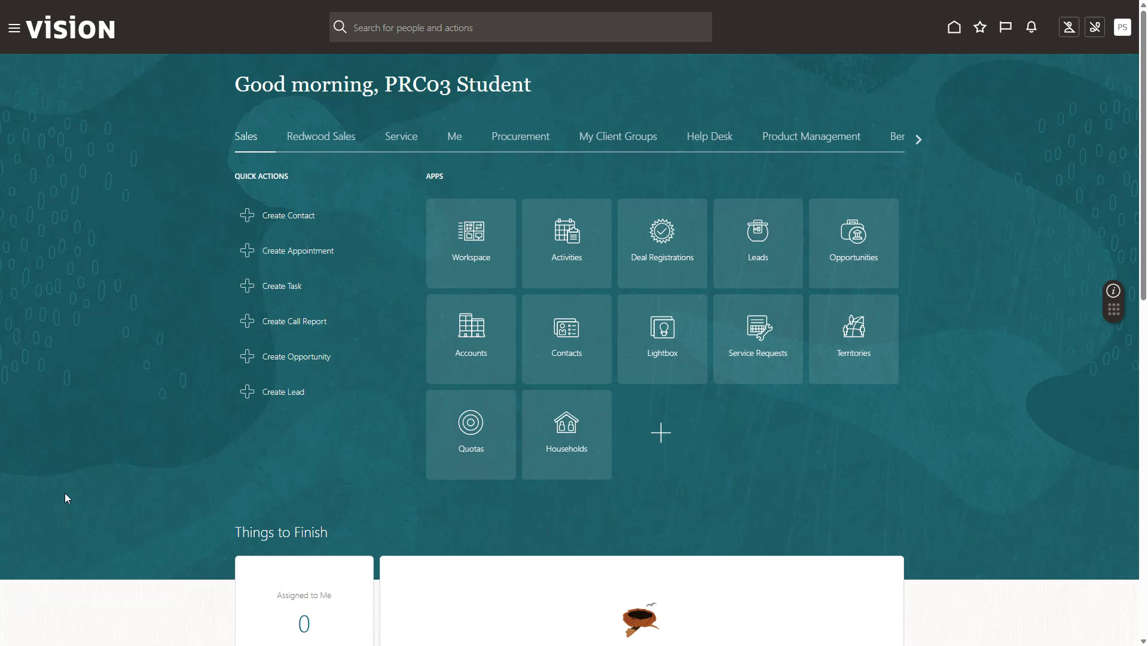
Open the Navigator and expand Configuration to show Sandboxes, Appearance and Structure.
click(14, 29)
scroll(213, 357, down, 5)
scroll(179, 482, down, 1)
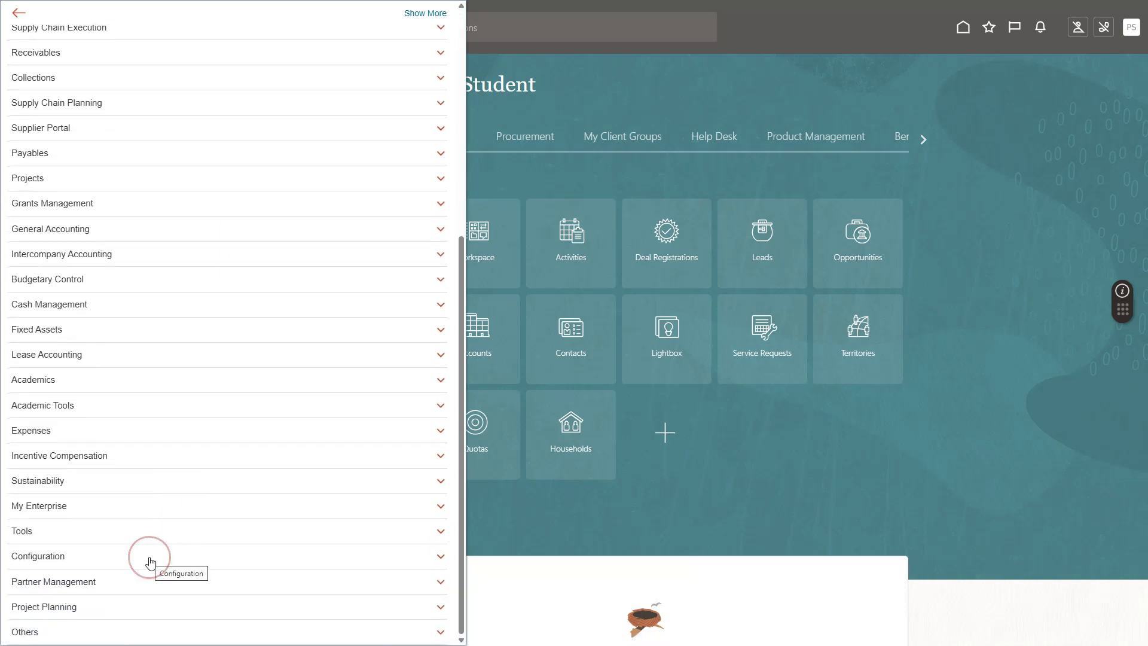
click(150, 563)
scroll(149, 621, down, 2)
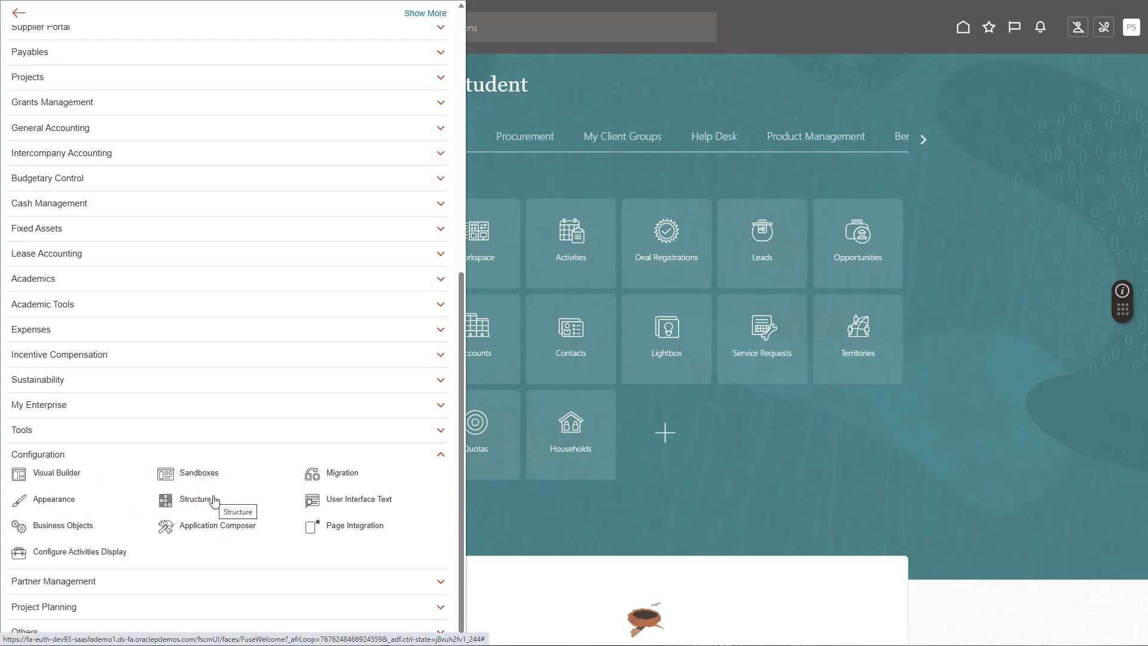
scroll(102, 486, up, 1)
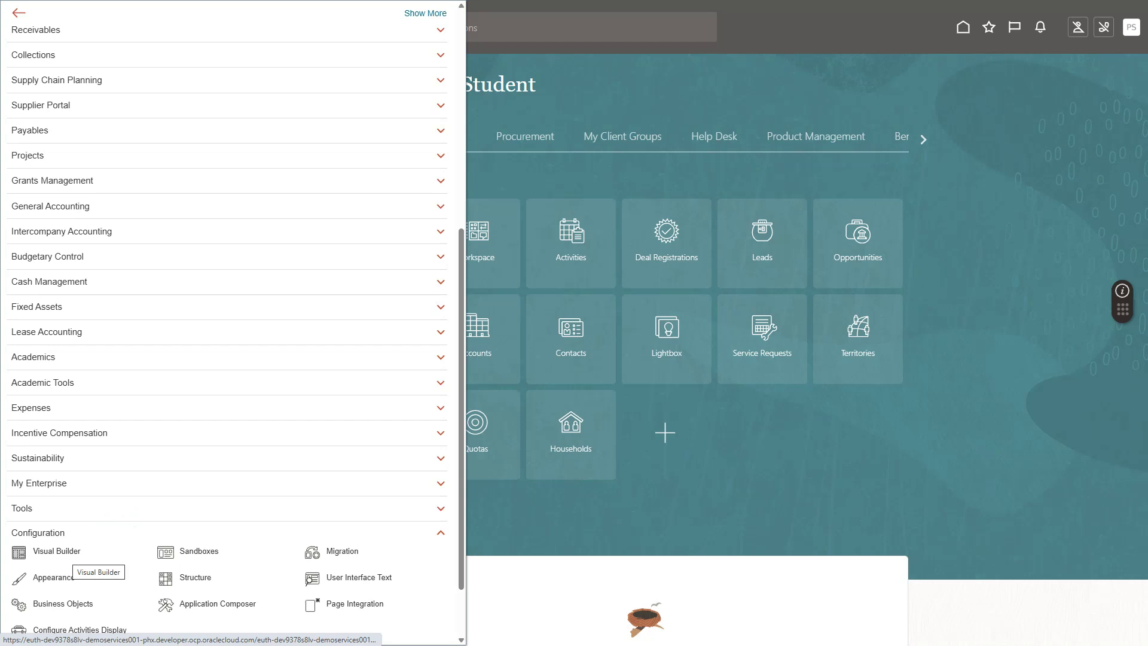
click(192, 554)
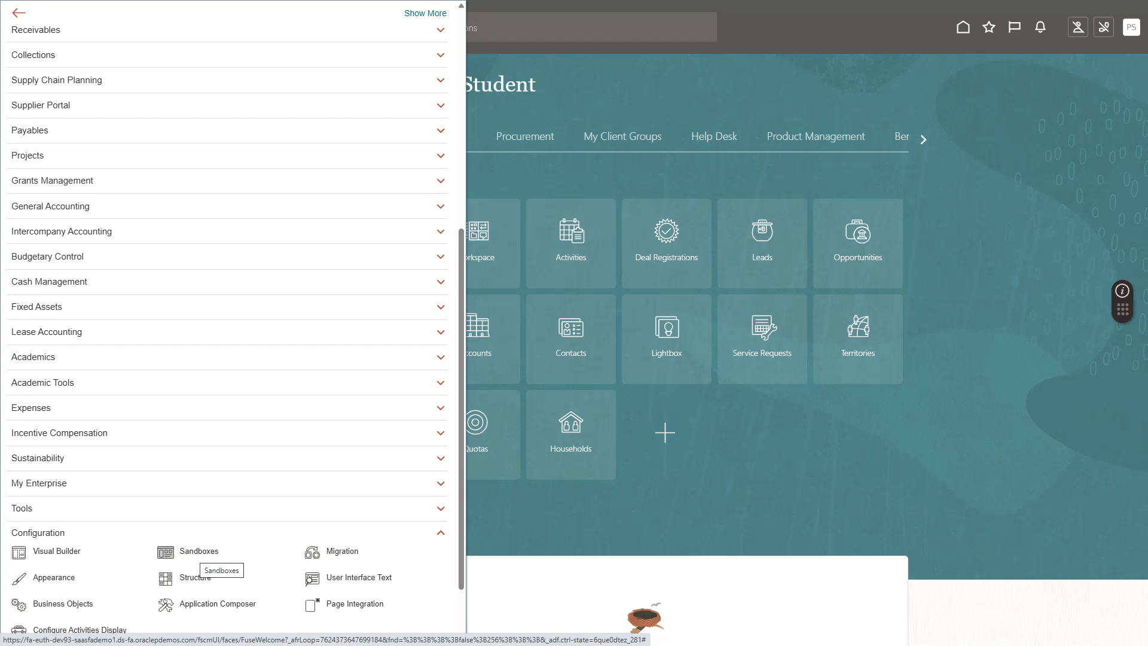
click(197, 557)
click(197, 558)
click(197, 558)
click(204, 553)
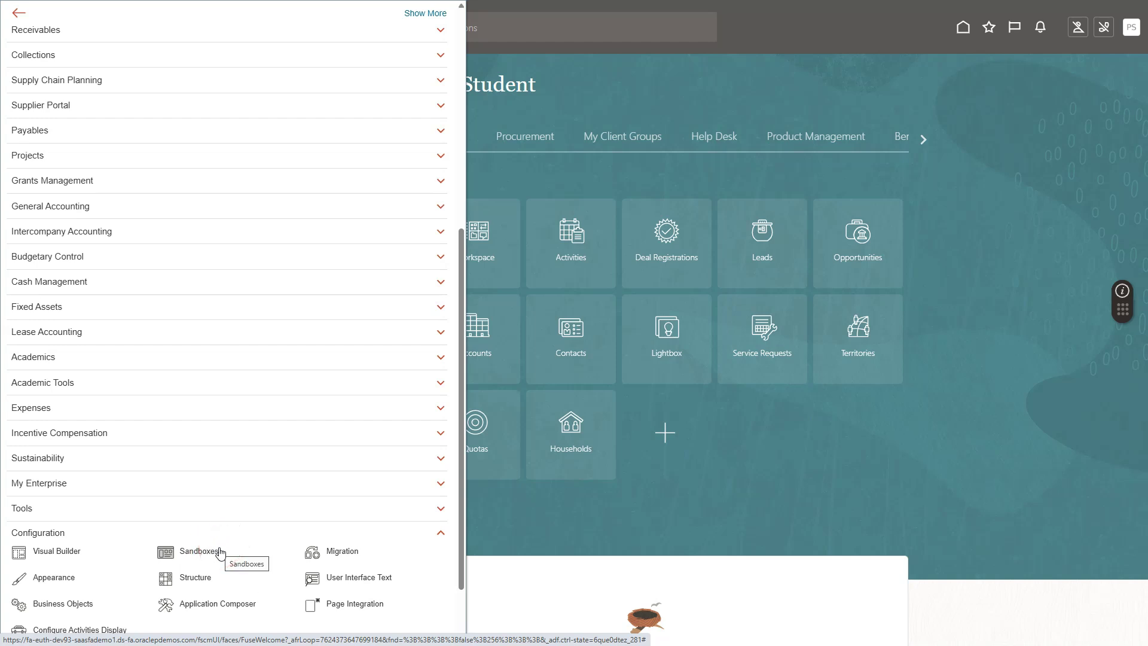
Start a publishable sandbox named 'ERP Channel Demo' with description 'ERP Channel Demo'.
click(203, 555)
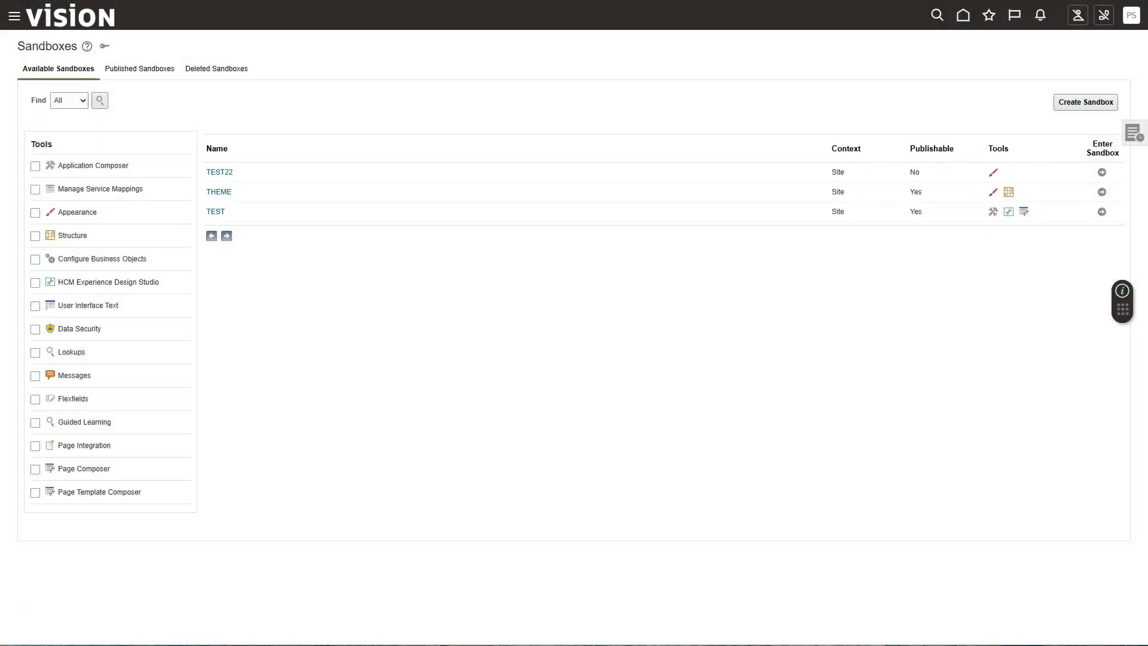
click(268, 485)
click(1070, 105)
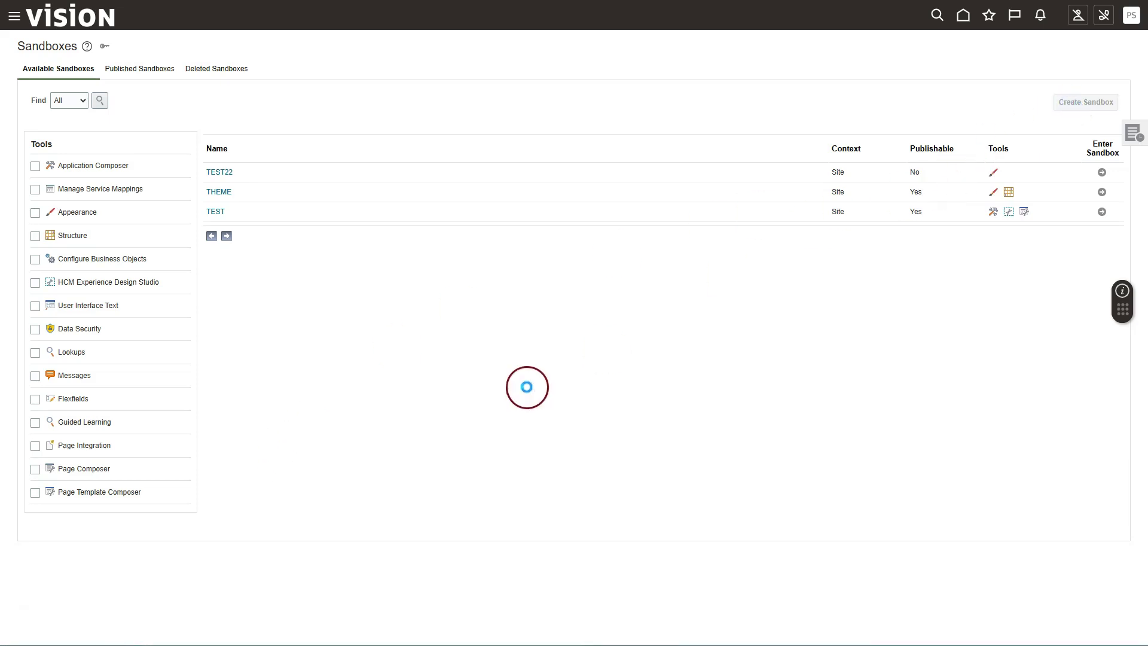
click(141, 84)
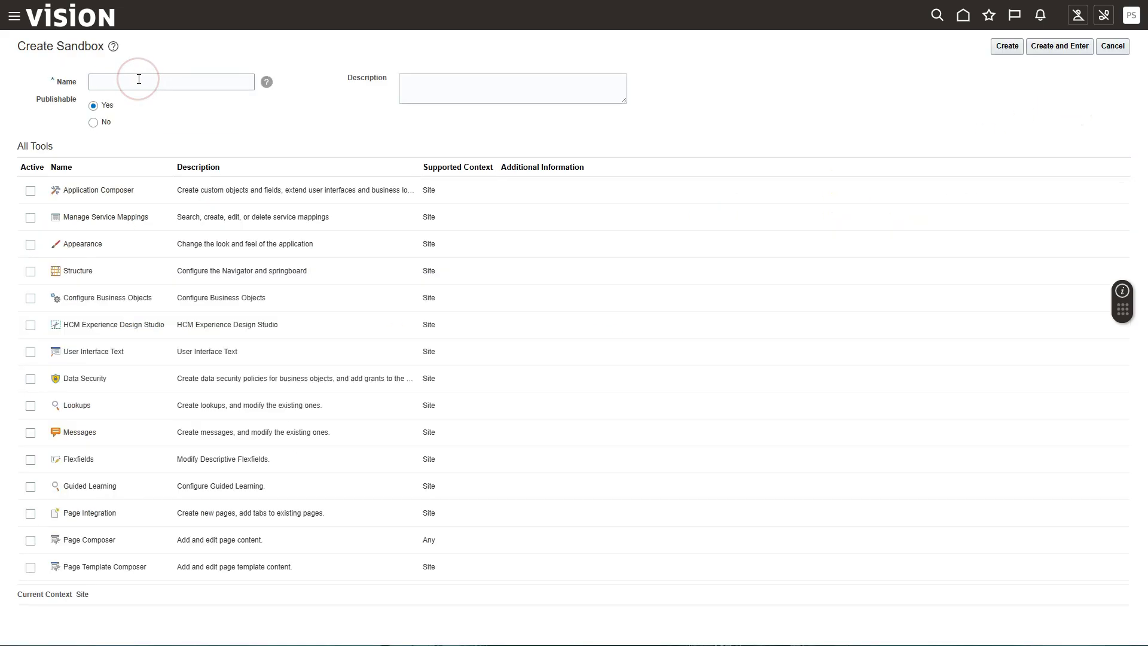
click(139, 78)
text(ERP Channel Demo)
click(105, 111)
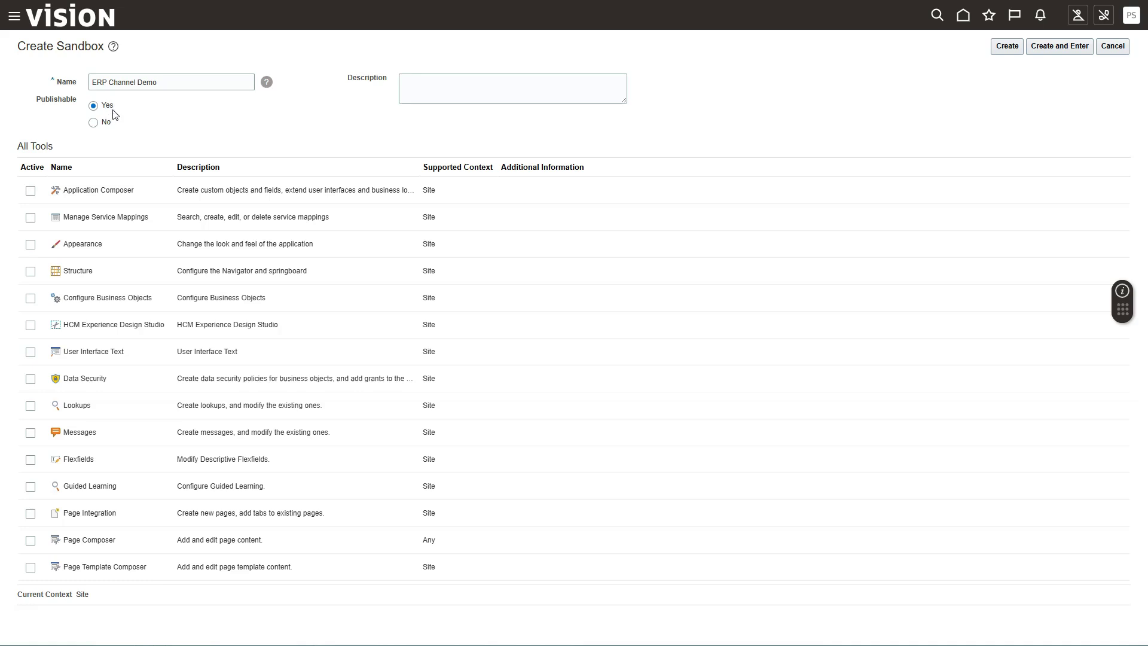
click(107, 111)
click(414, 91)
text(ERP Channel Demo)
click(186, 483)
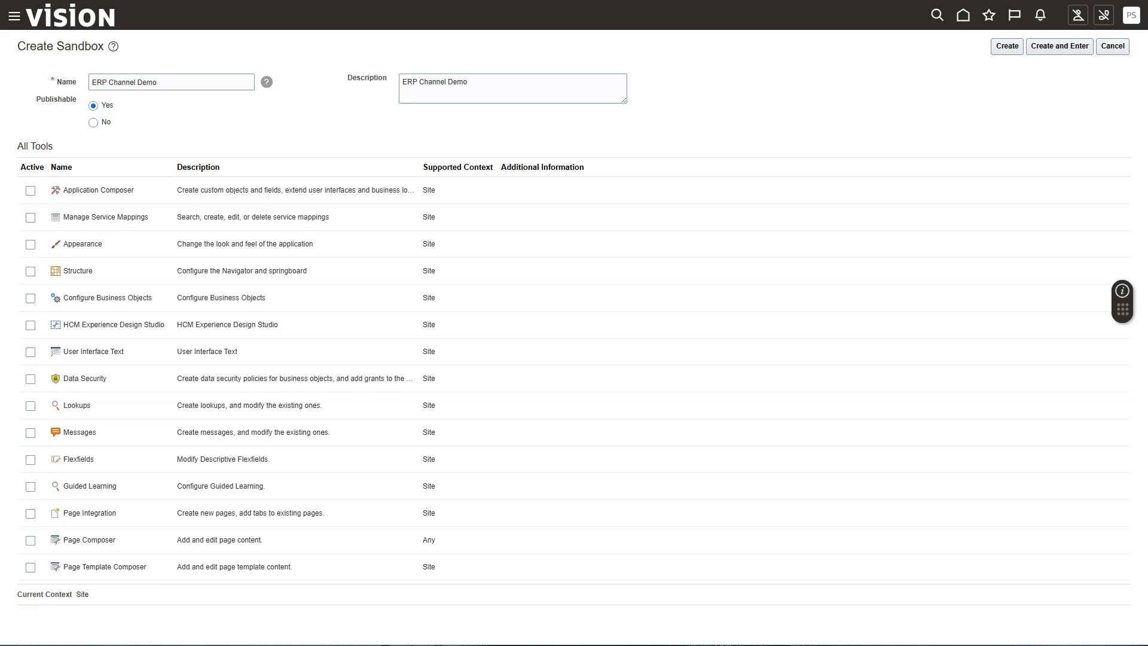
Activate the Appearance and Structure tools and create the sandbox.
click(30, 244)
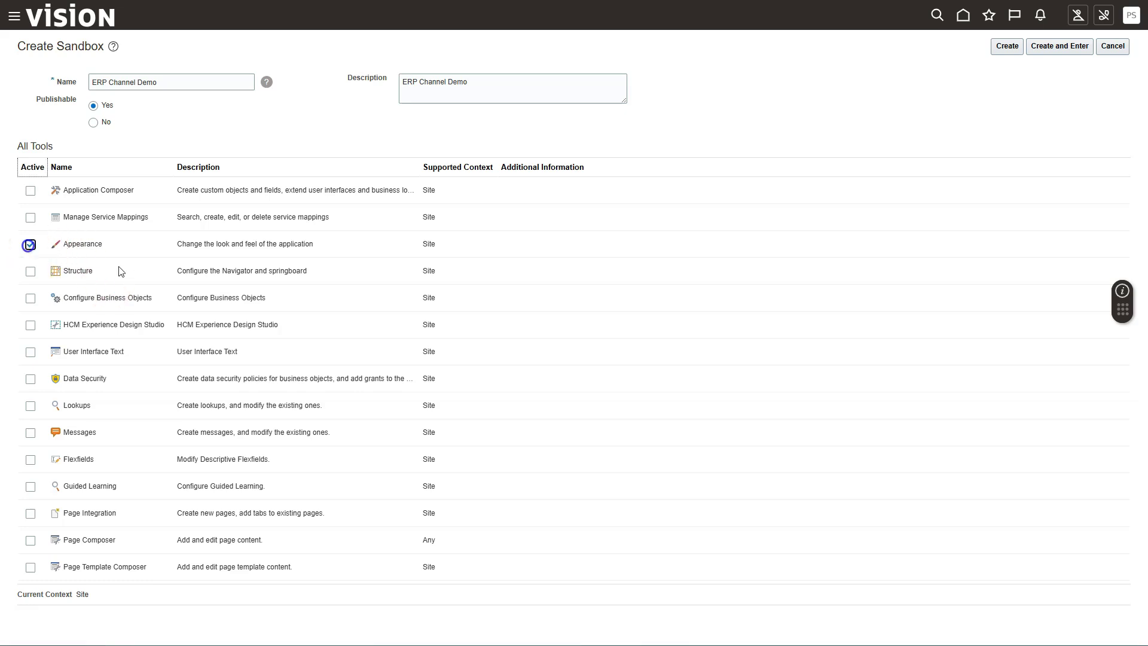
click(30, 270)
click(646, 314)
click(651, 309)
click(1007, 51)
click(1058, 45)
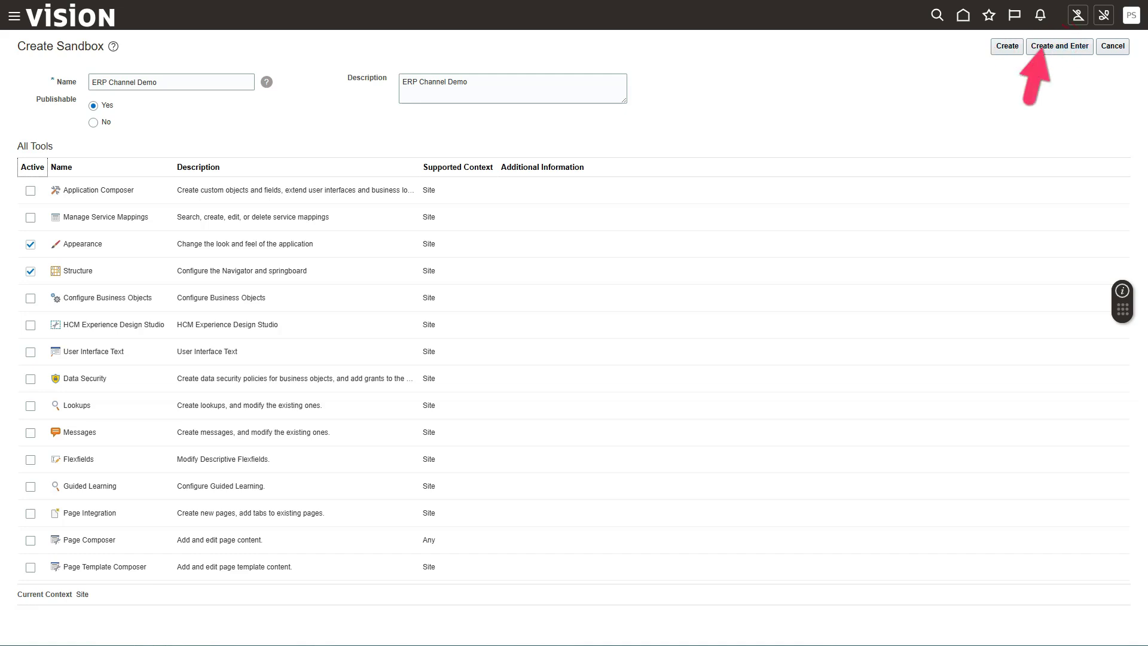
click(1005, 48)
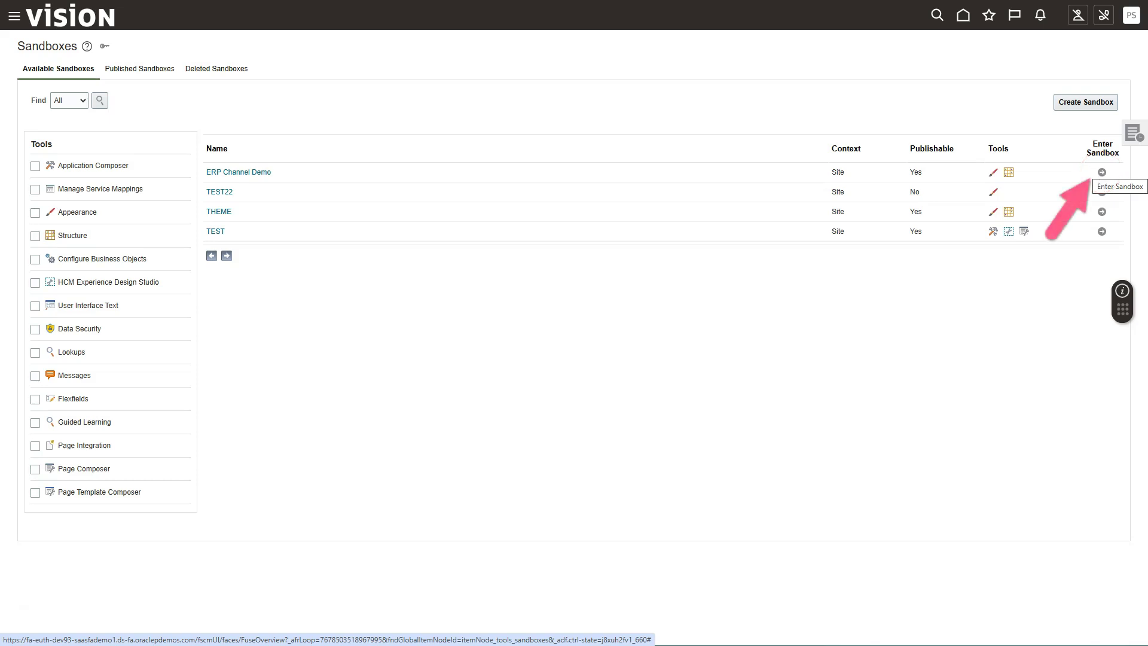
Enter the ERP Channel Demo sandbox and open Tools > Appearance for the Vision_Default theme.
click(1101, 172)
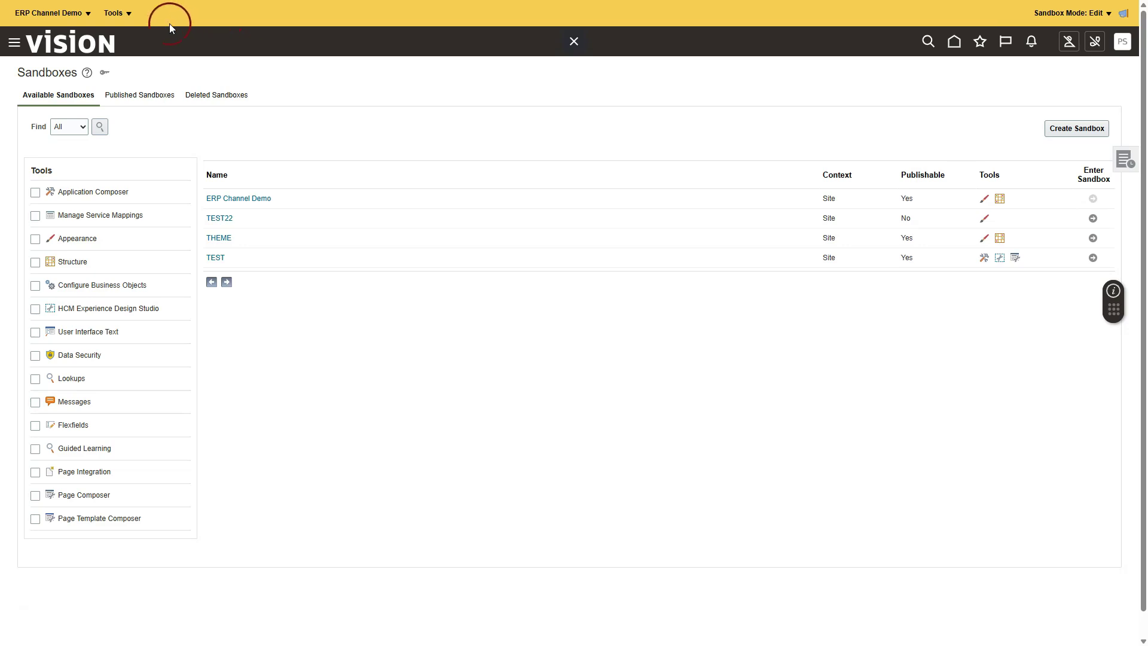
click(63, 15)
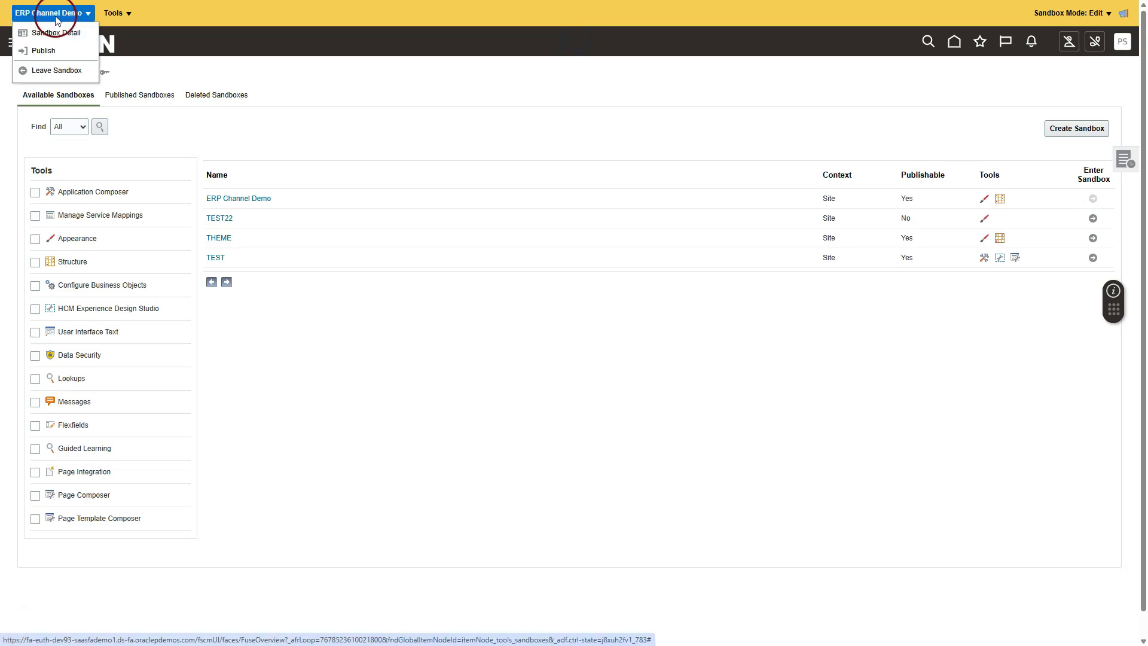
click(114, 13)
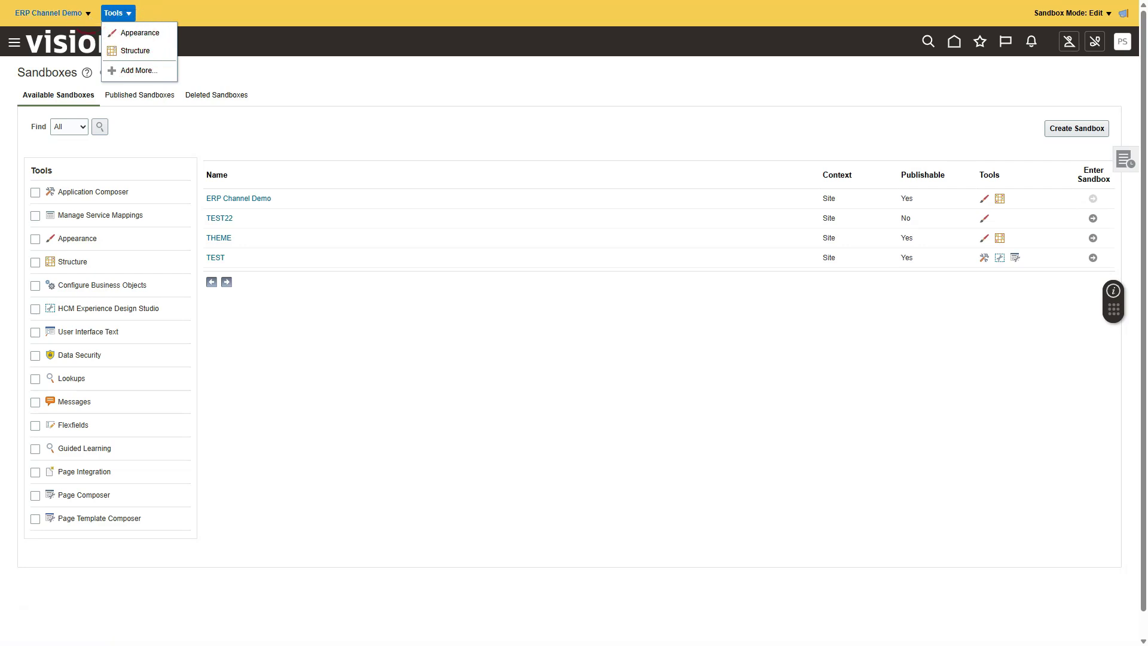
click(154, 36)
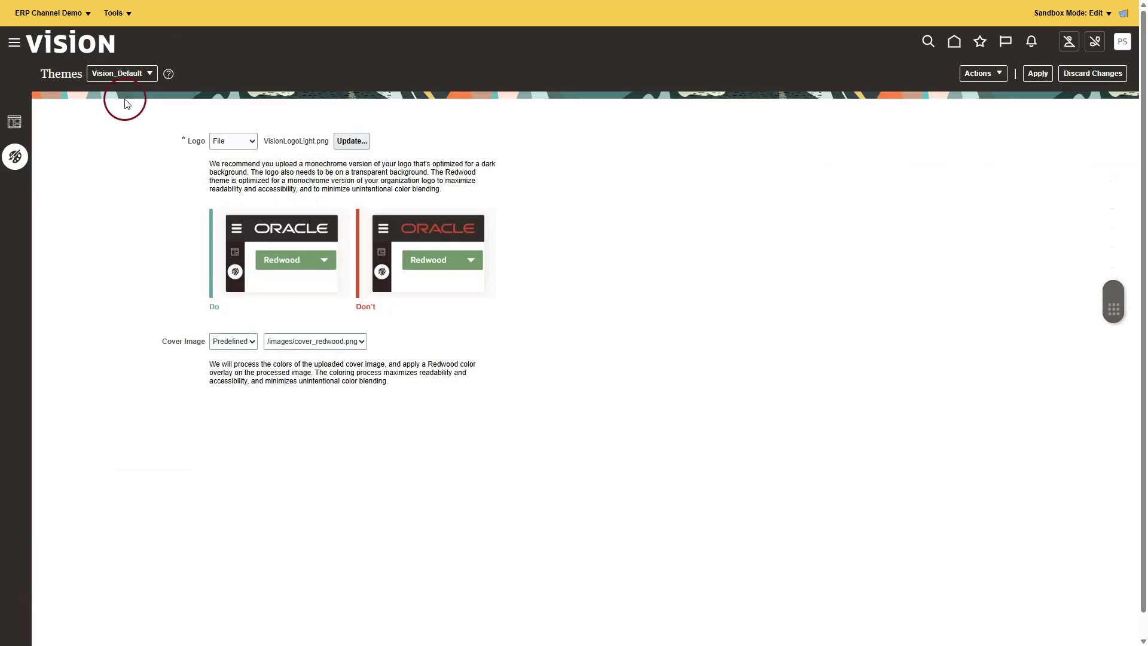
click(138, 78)
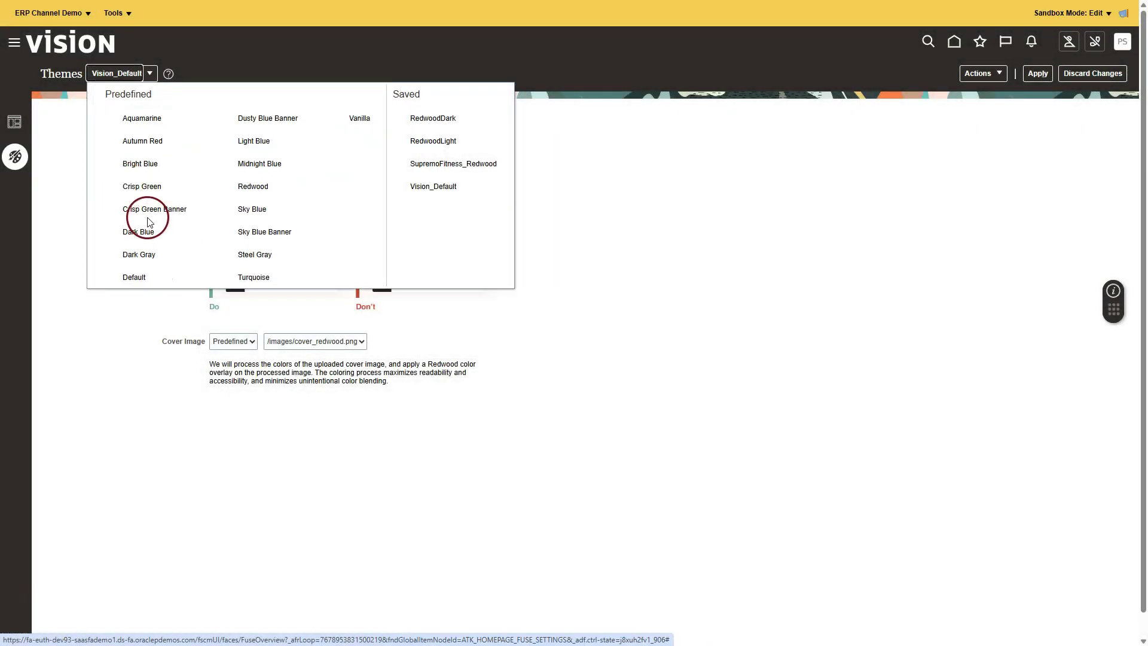
click(146, 186)
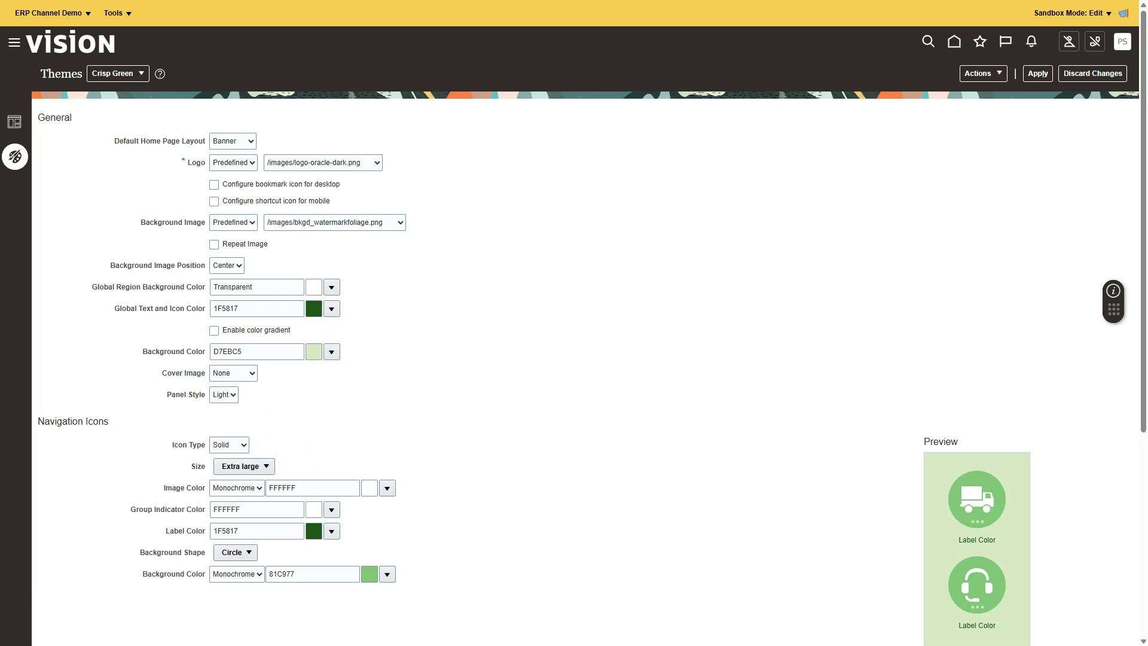
click(116, 74)
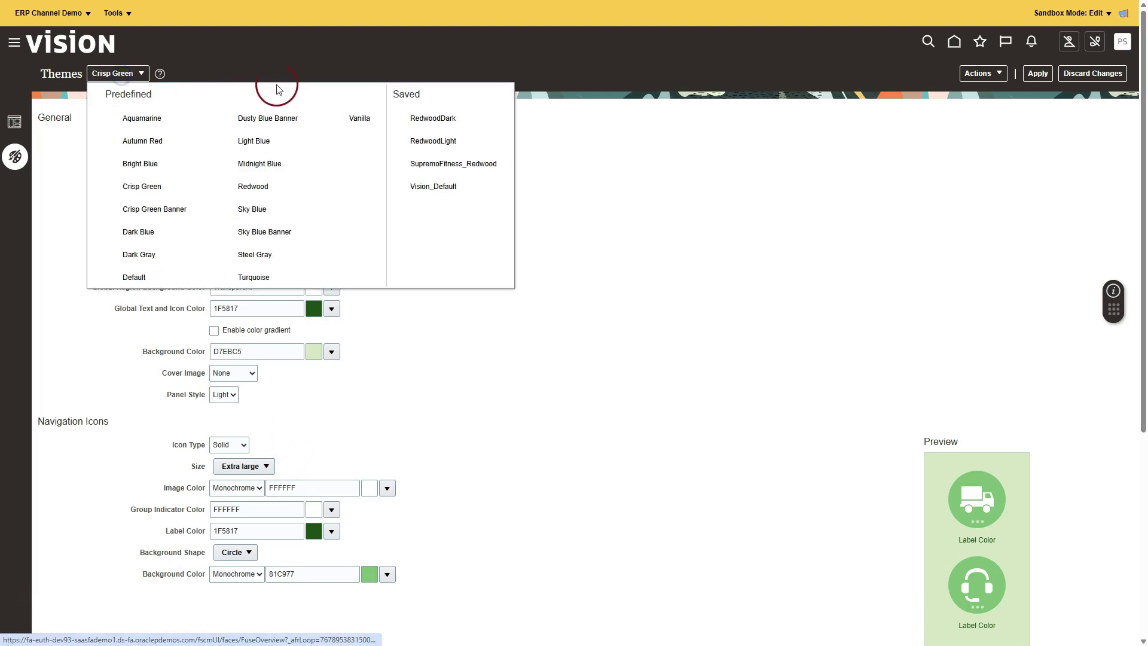
click(434, 186)
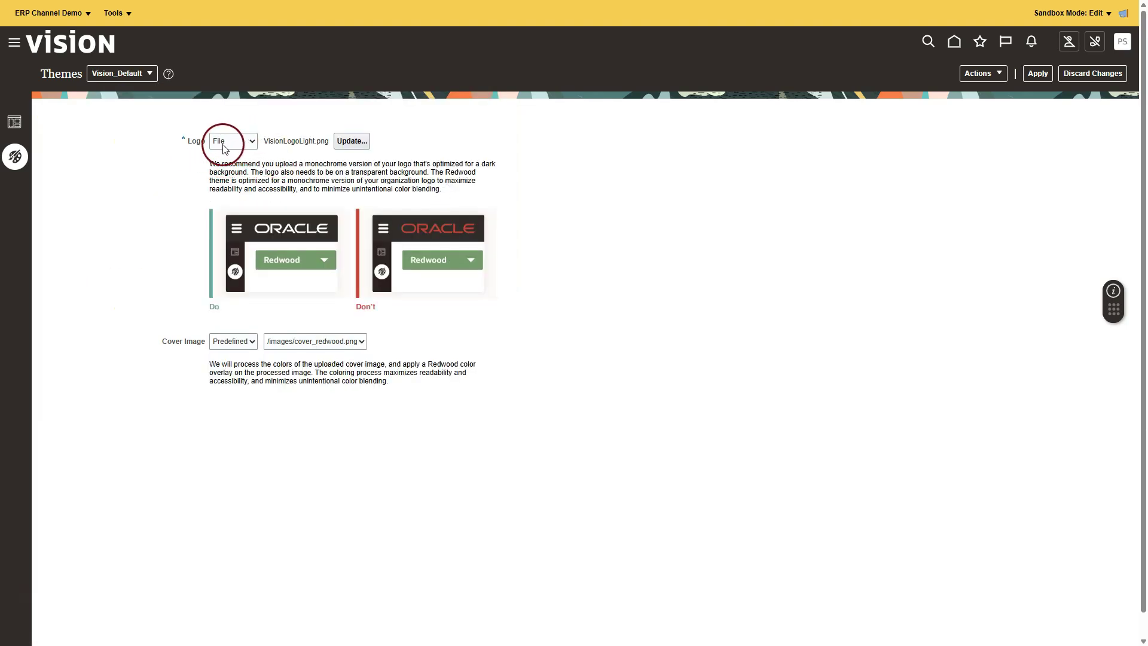
Upload the ice cream logo PNG as the Vision_Default theme logo, apply it and reload.
click(353, 142)
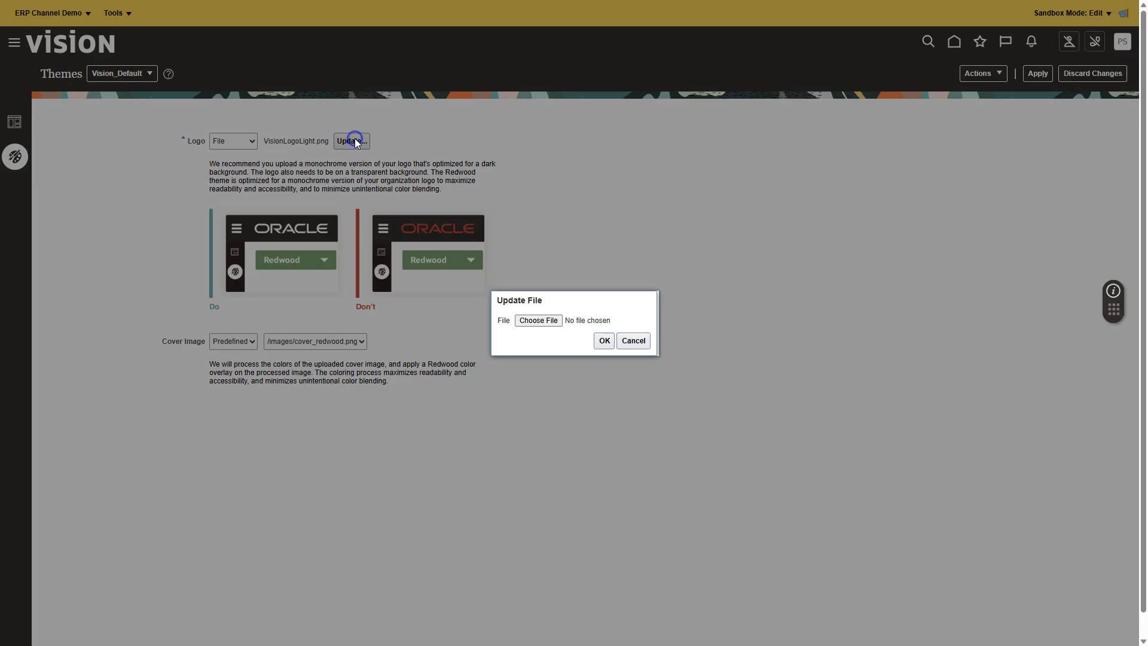
click(528, 321)
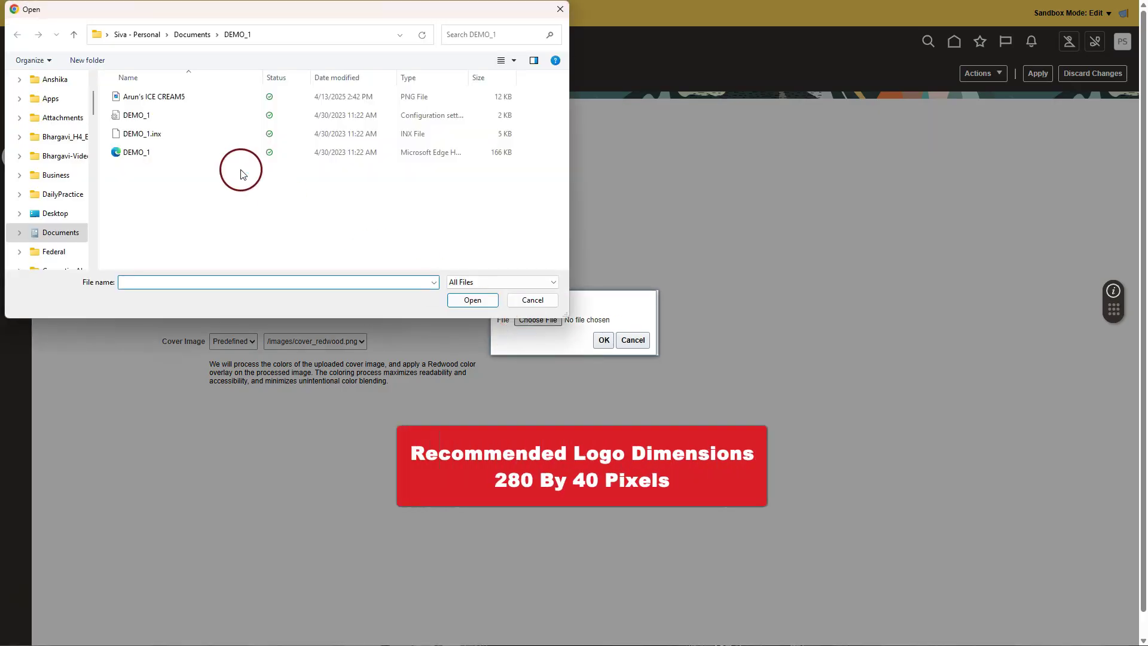
click(152, 97)
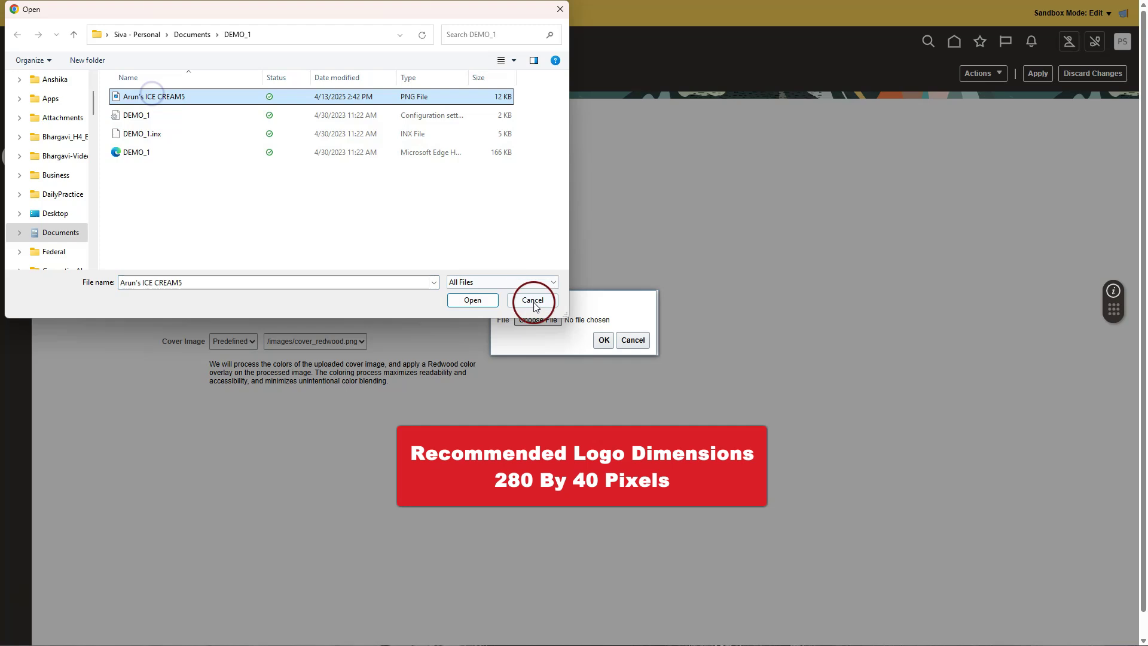
click(470, 301)
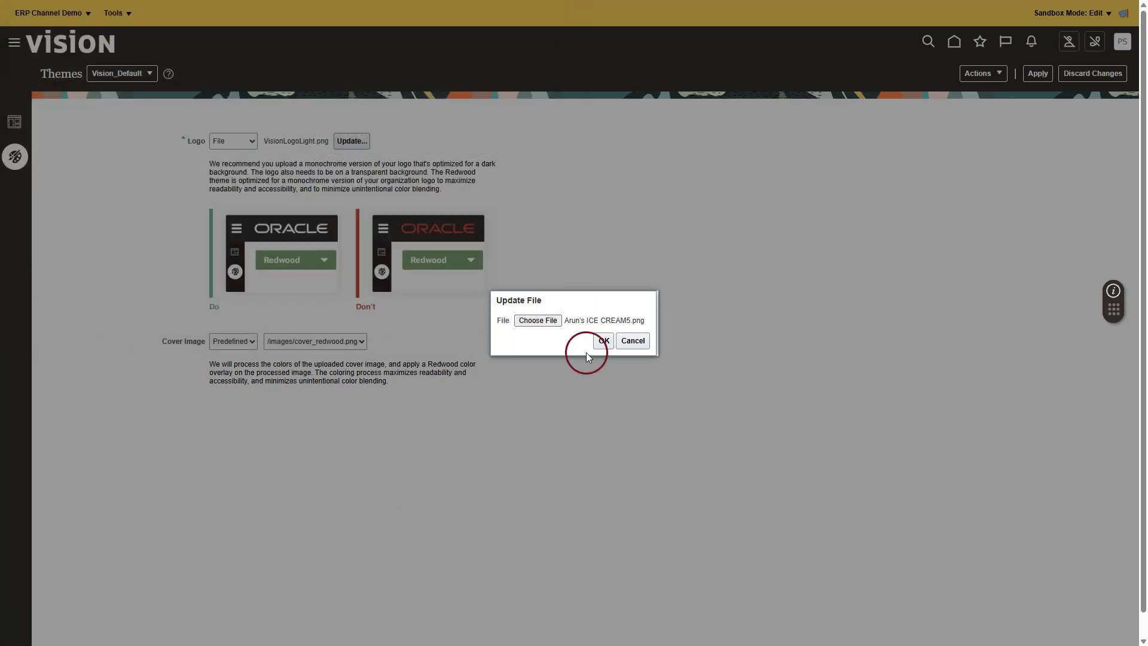
click(600, 341)
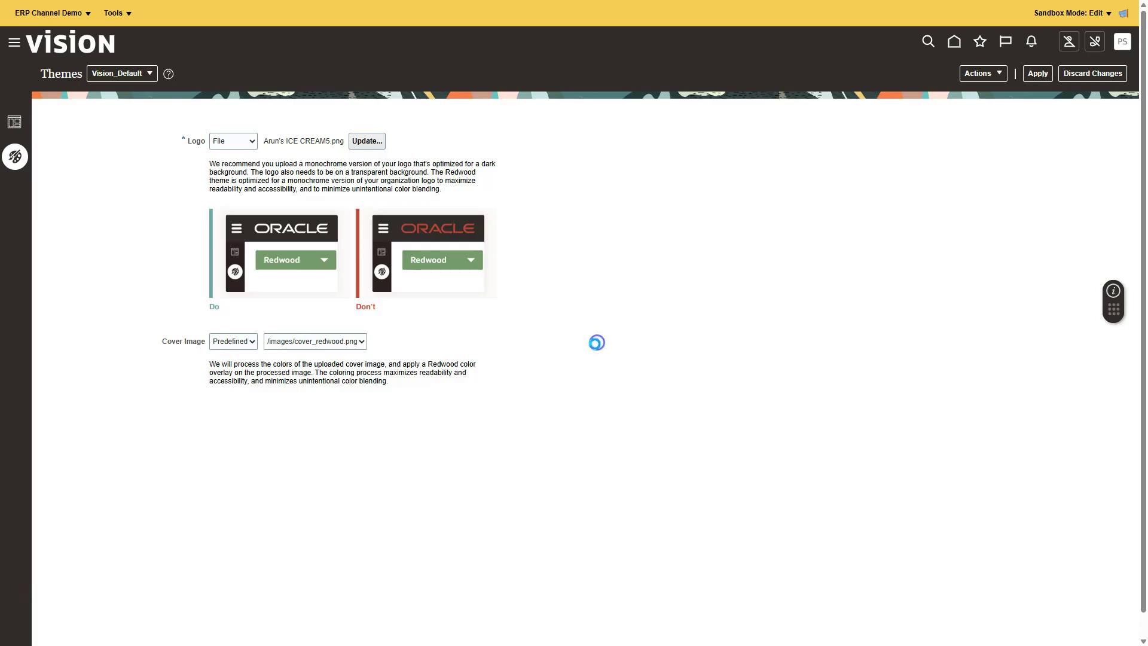
click(1038, 75)
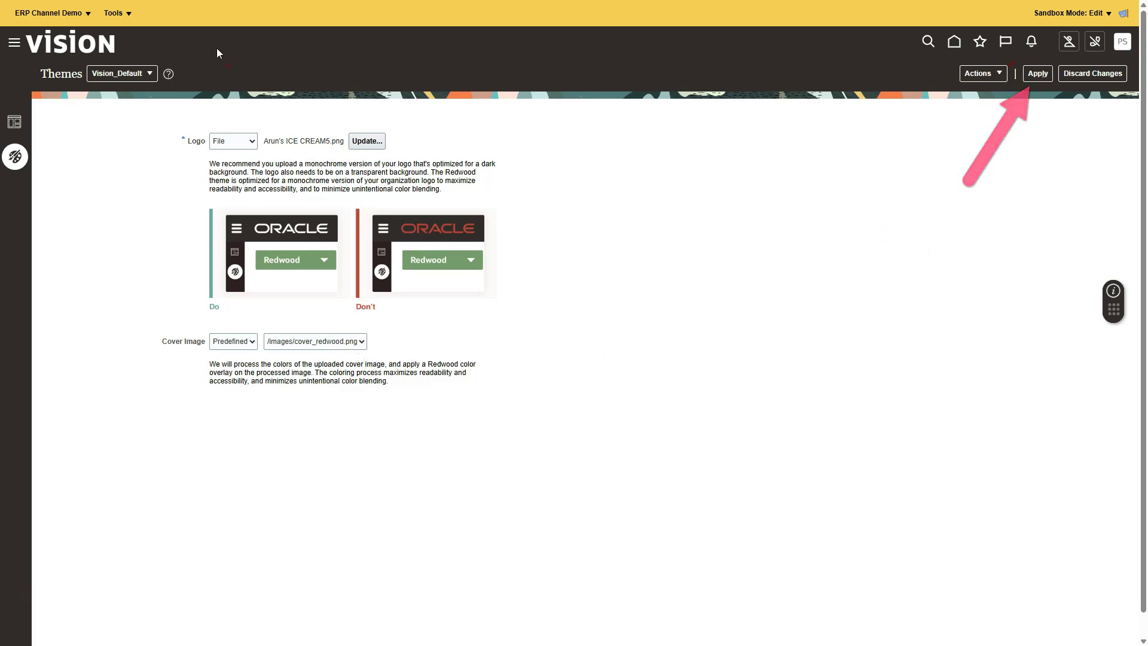
click(64, 54)
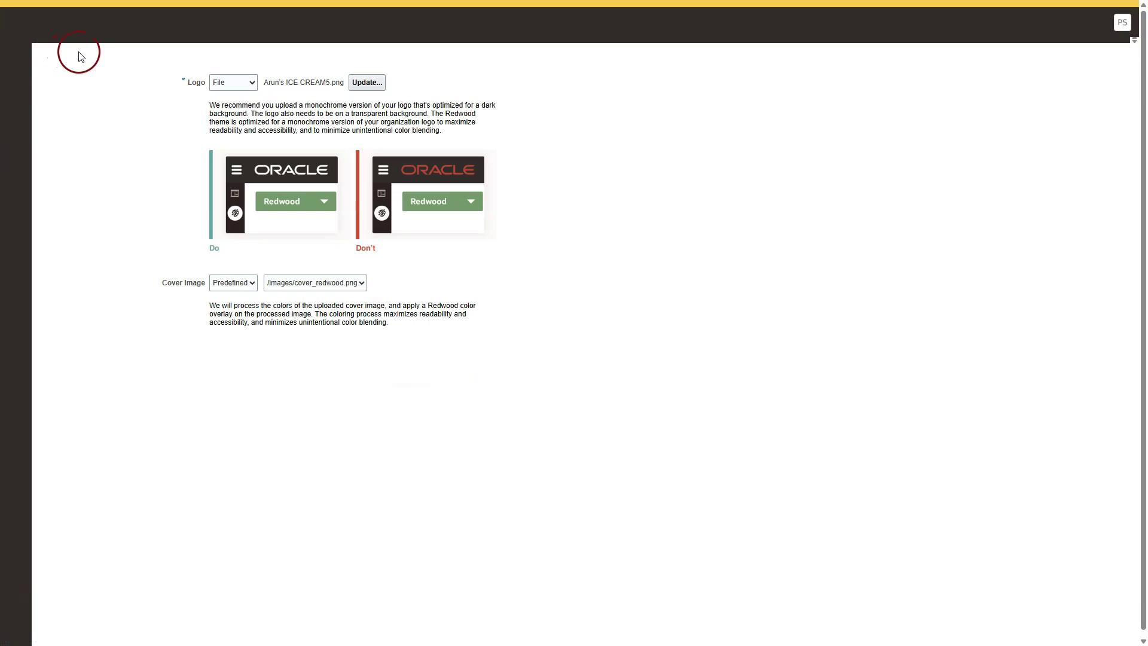
click(252, 512)
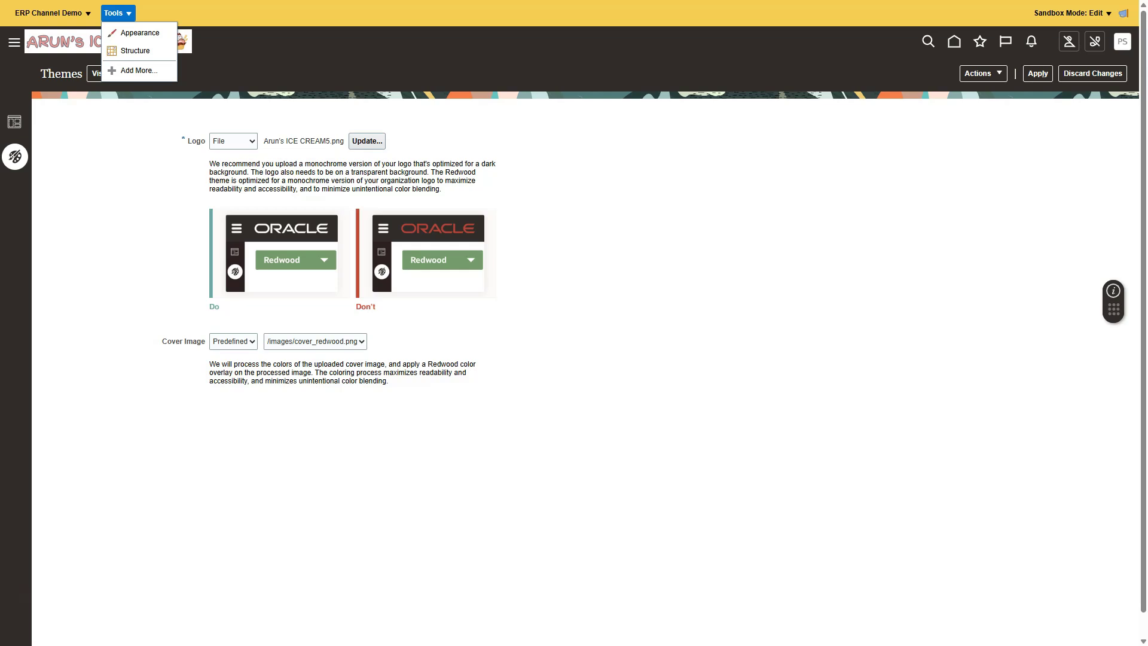
Open Tools > Structure and scroll the Navigation Configuration list to the bottom.
click(117, 289)
click(123, 268)
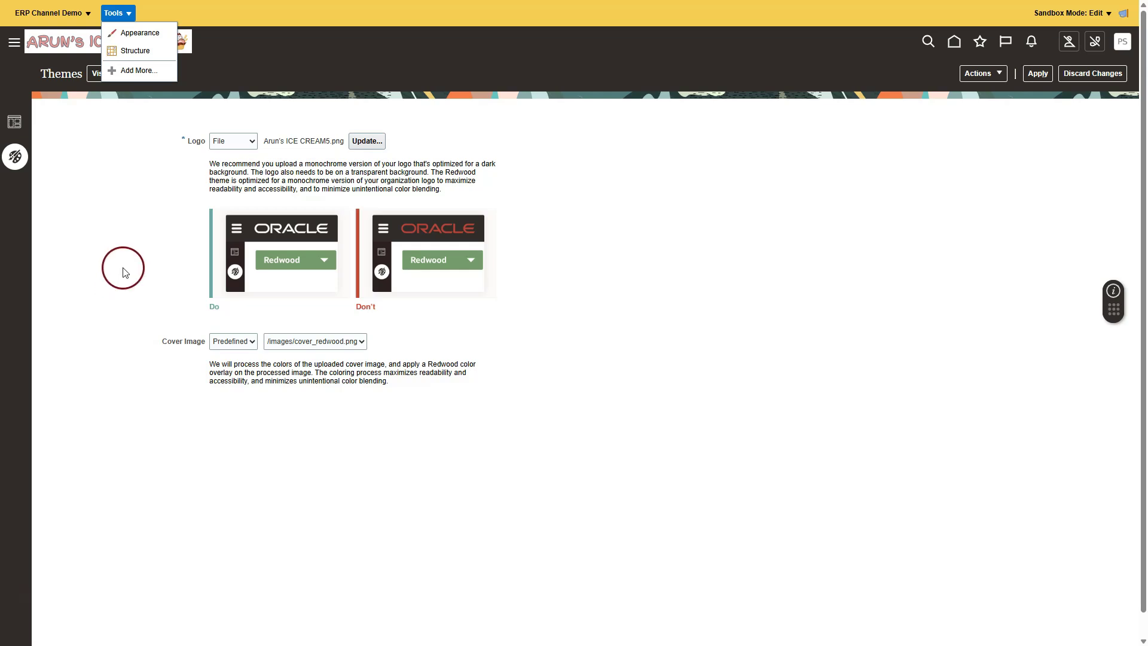
click(135, 50)
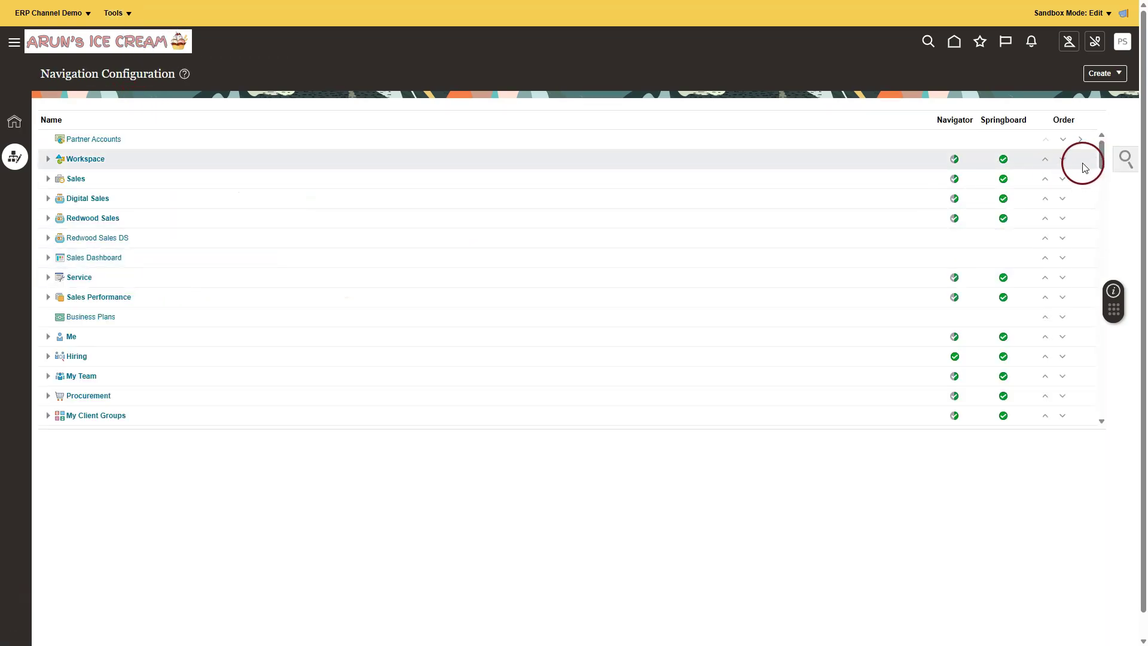
drag(1100, 154, 1104, 403)
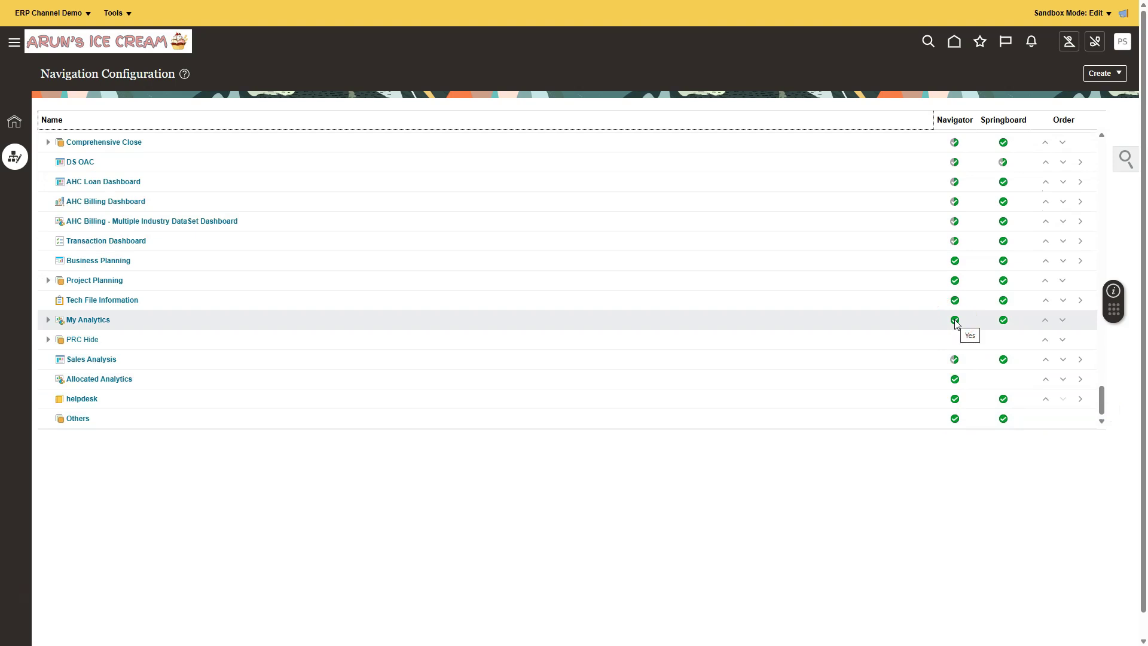
click(1004, 320)
click(1109, 360)
click(1103, 393)
click(1103, 73)
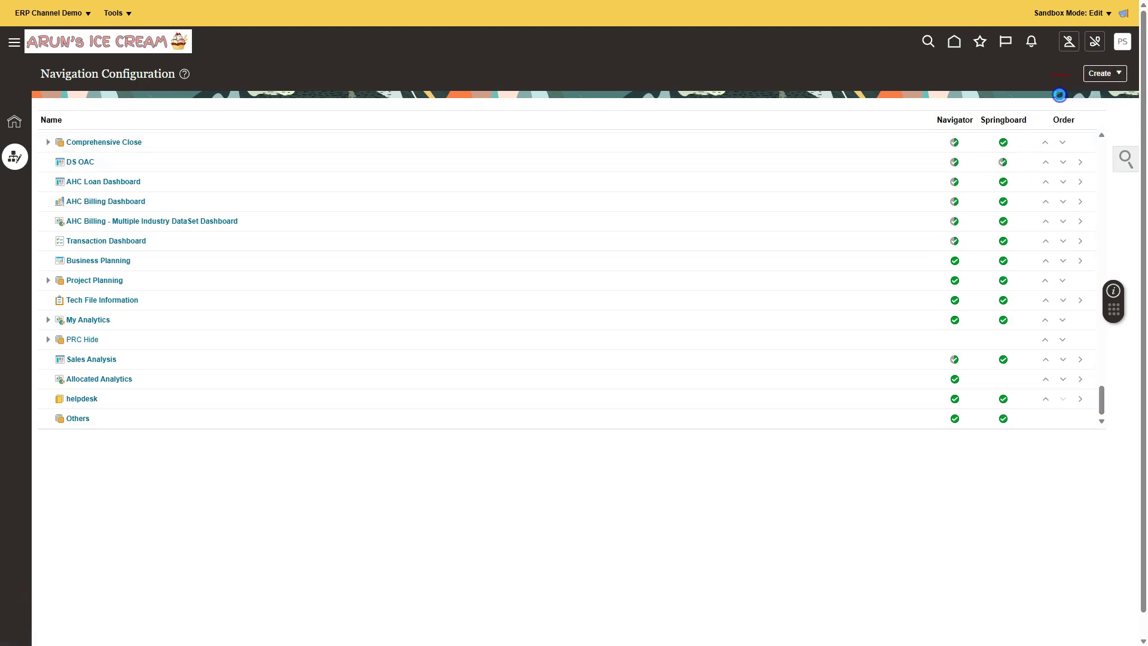
Create a navigation group named 'ERP Channel' with the airplane icon.
click(515, 151)
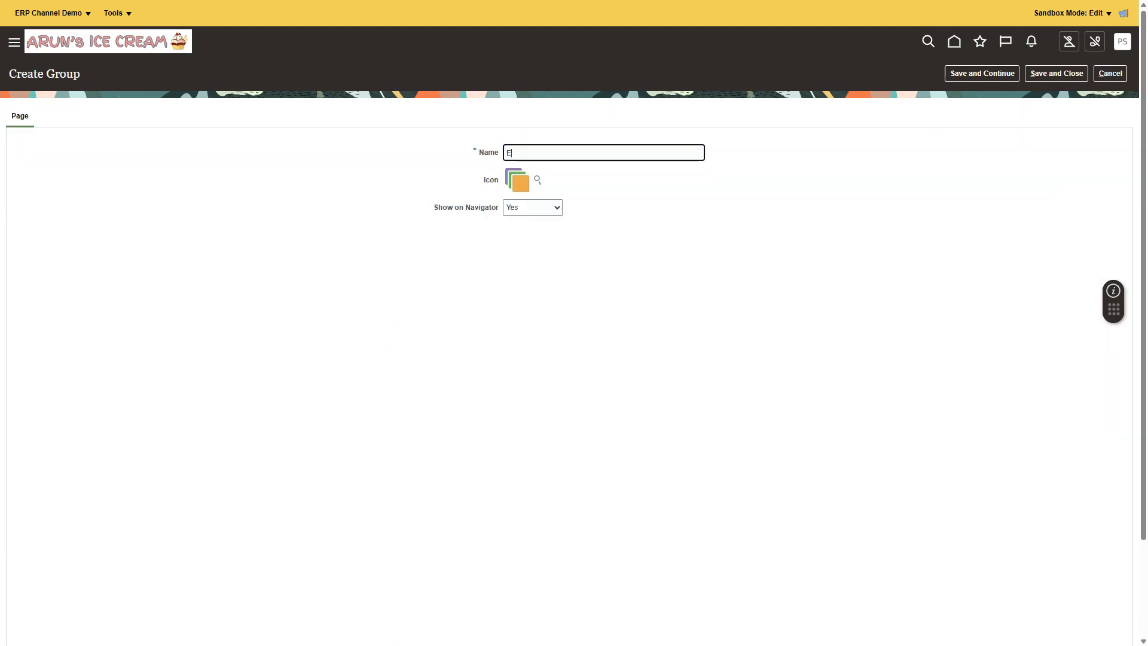
text(ERP Channel)
click(541, 181)
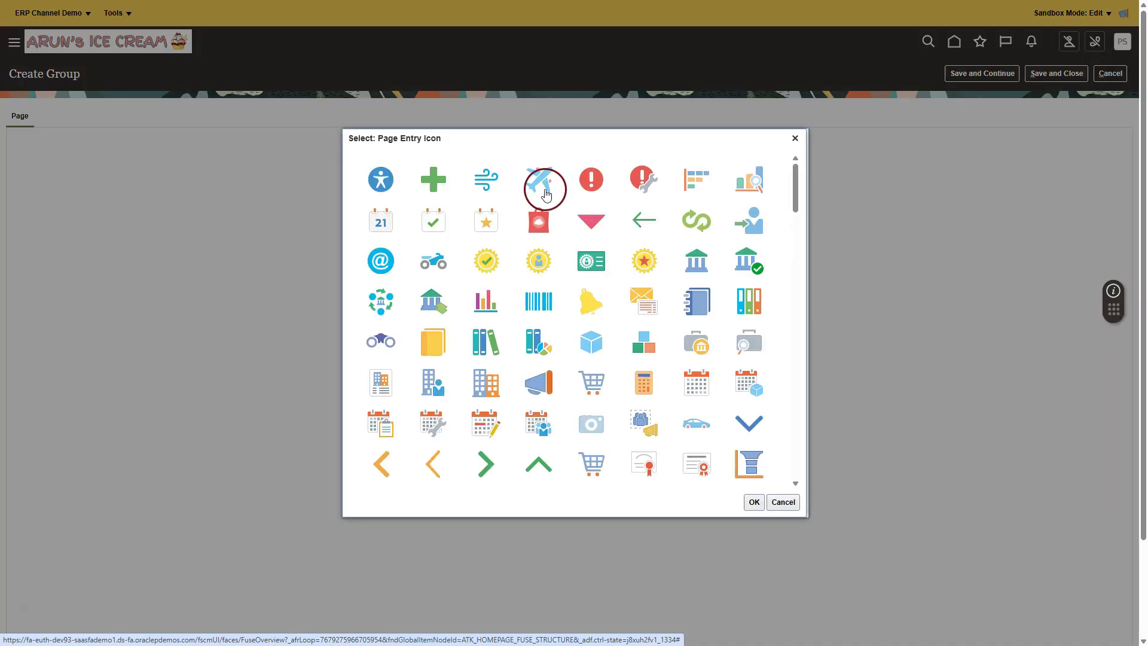
click(539, 178)
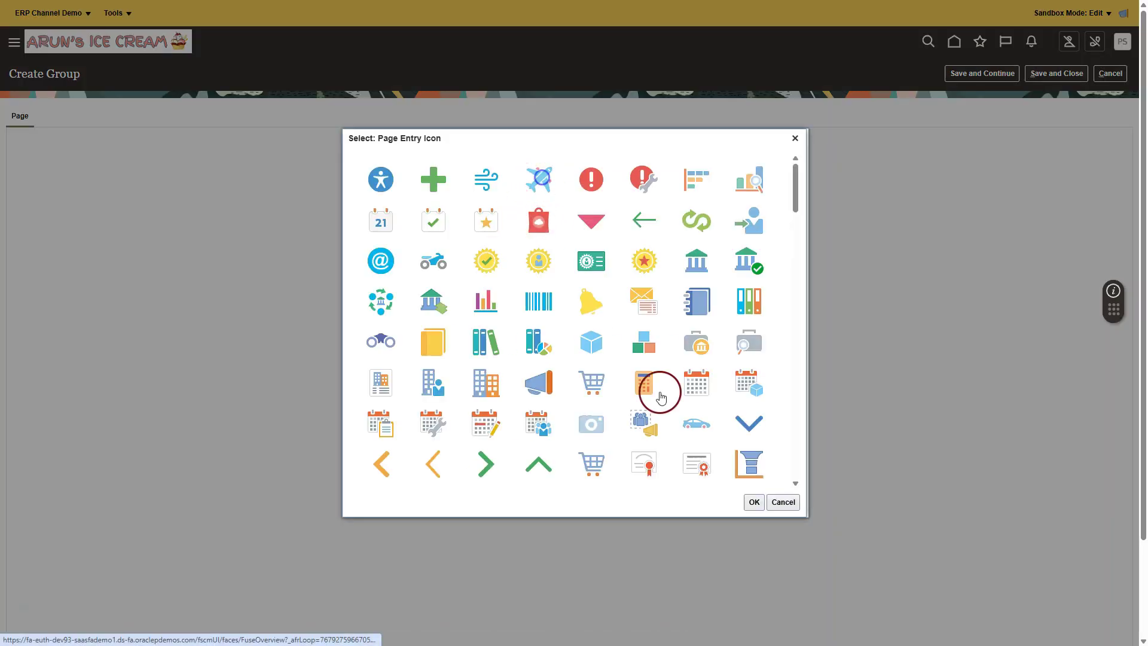
click(753, 502)
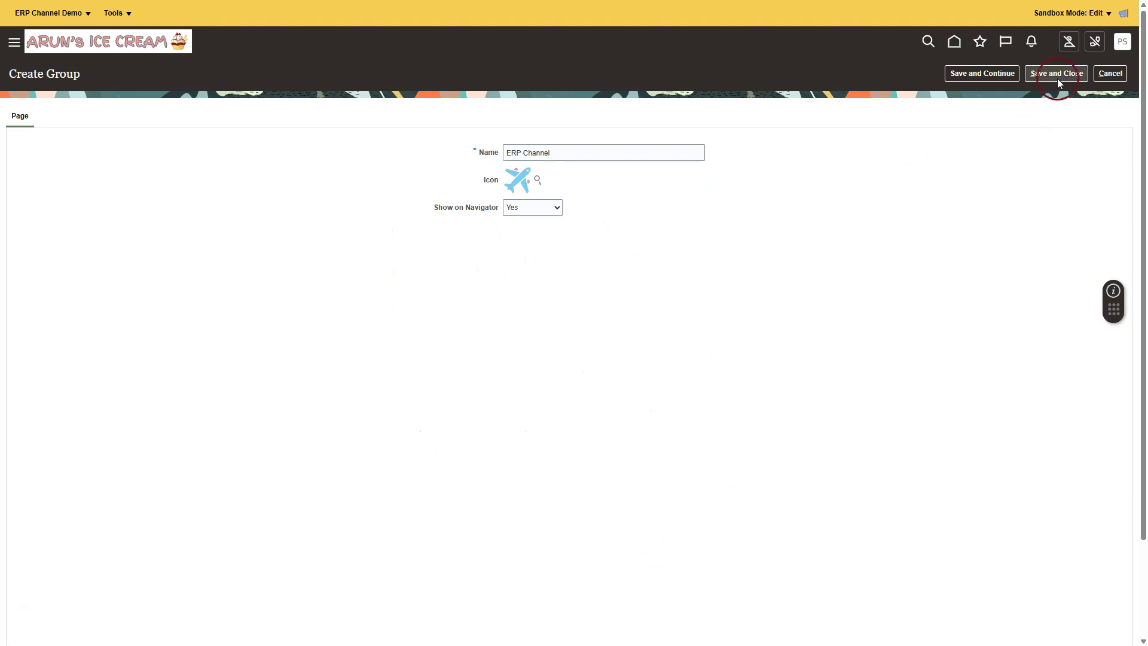
Save the ERP Channel group and move it up two places above helpdesk and Allocated Analytics.
click(1056, 75)
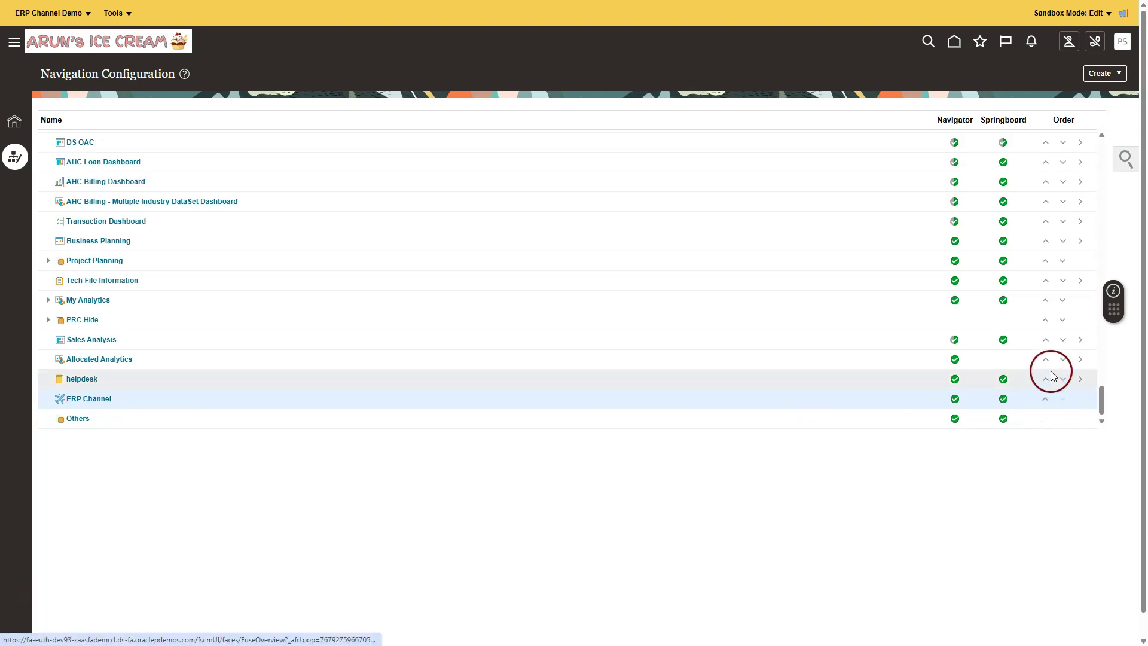
click(1047, 343)
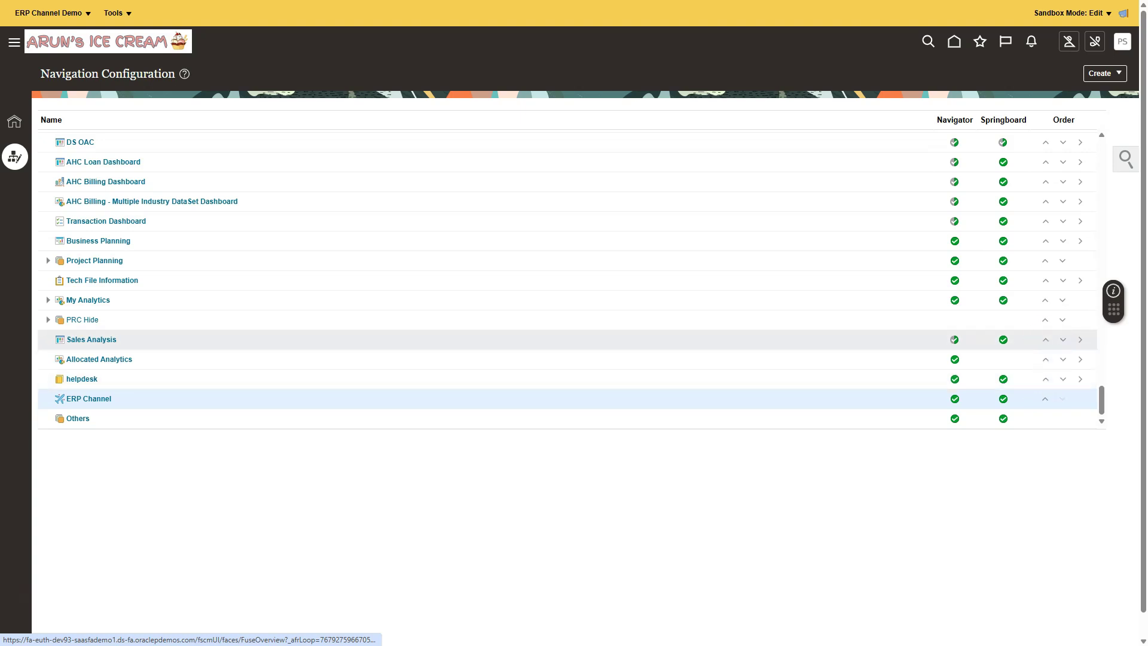
click(1043, 399)
click(1042, 377)
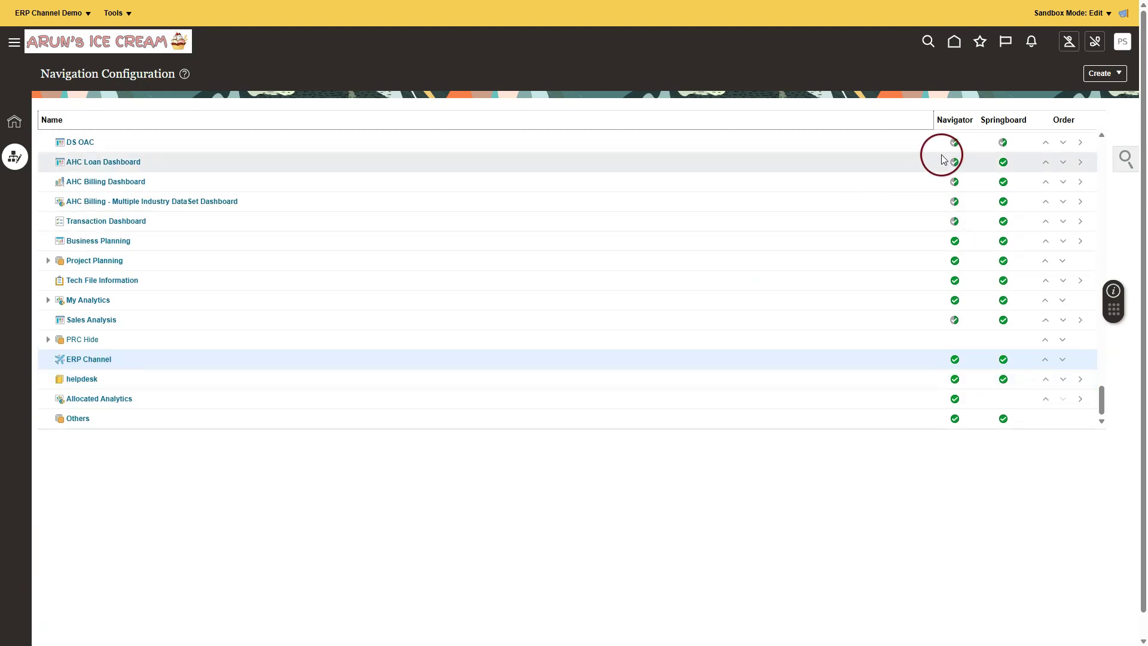
click(1089, 80)
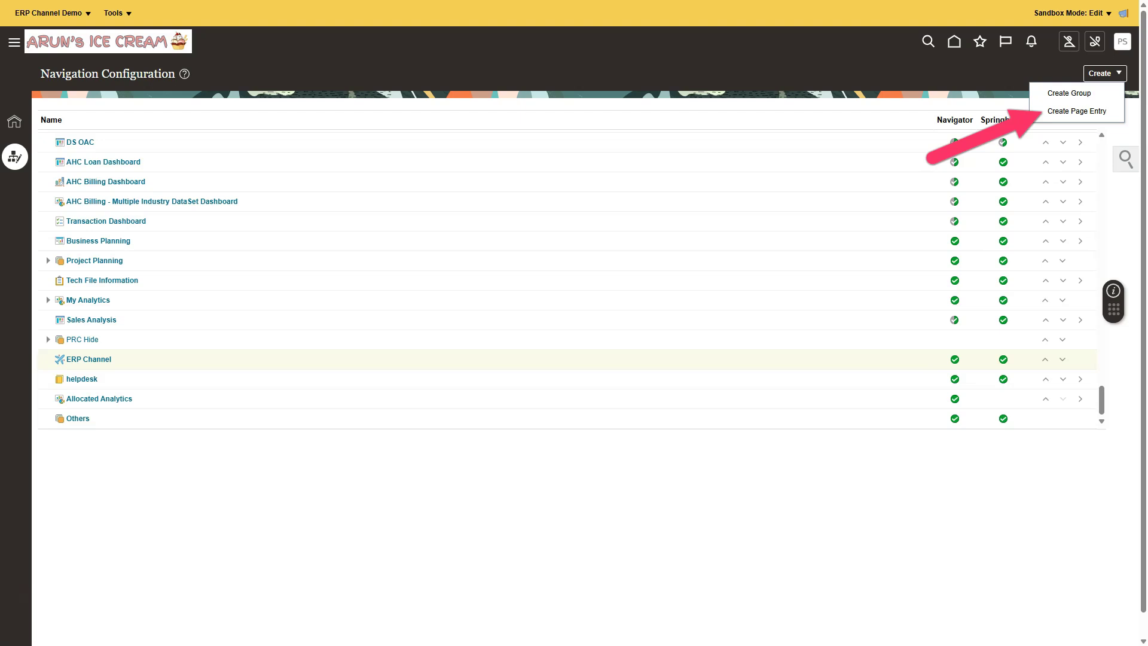
Start a page entry named 'Oracle ERP Channel' with the green chevron icon.
click(1076, 110)
click(479, 152)
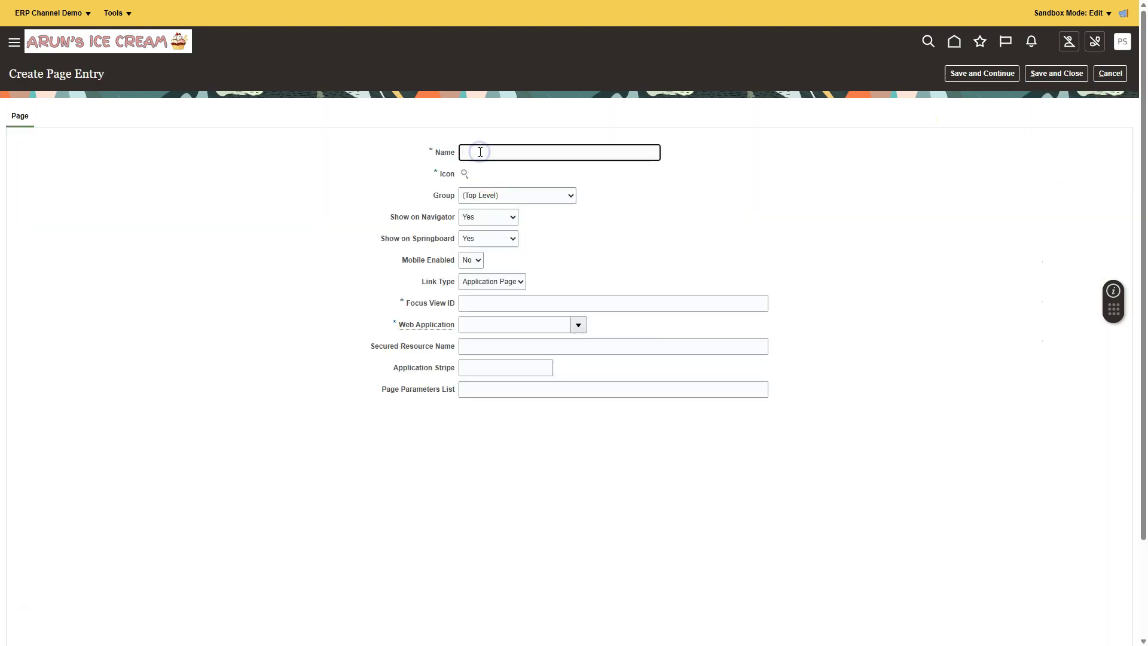
text(Oracle ERP Channel)
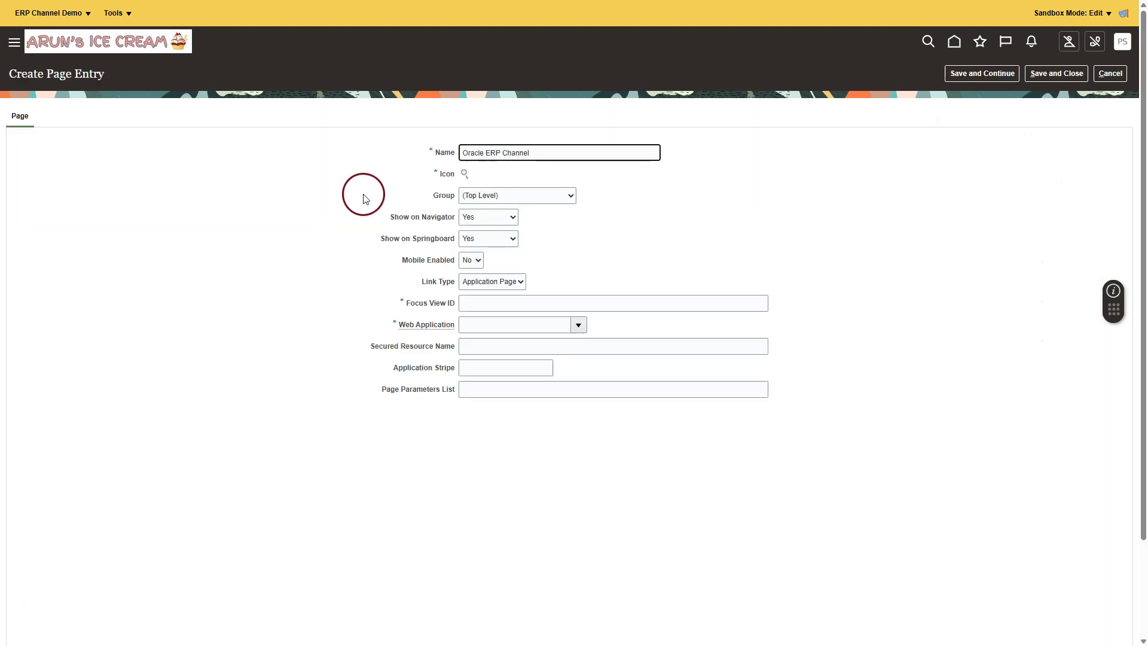
click(463, 172)
scroll(482, 359, down, 5)
scroll(801, 438, up, 5)
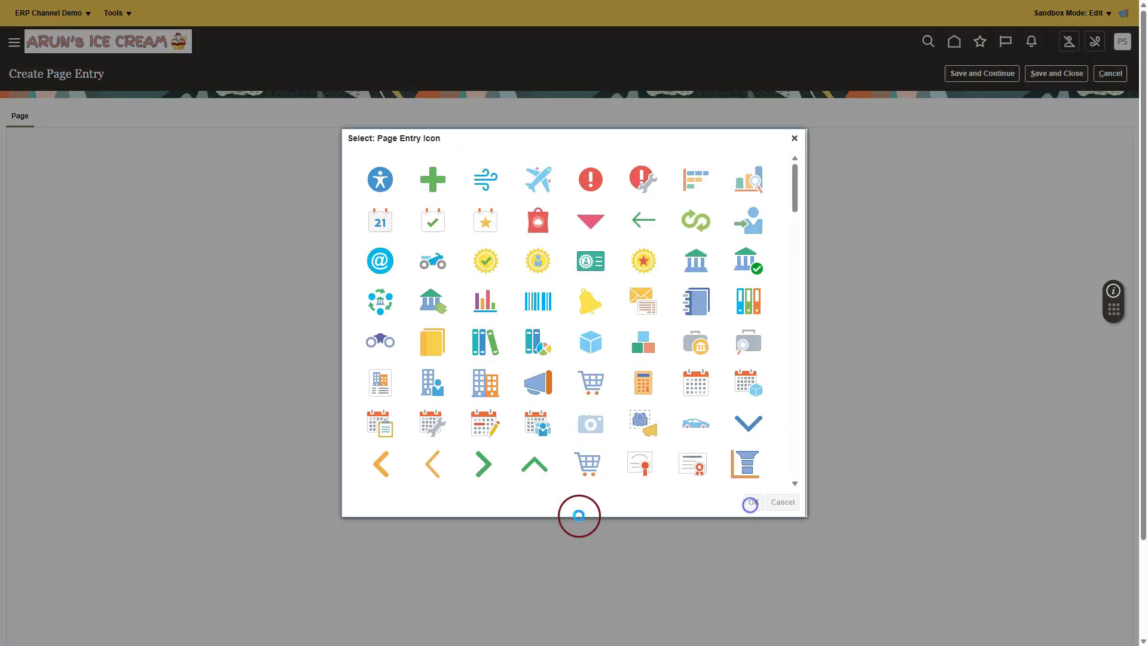
double_click(482, 464)
Place it in the ERP Channel group as a Static URL to the YouTube link, and save.
click(488, 210)
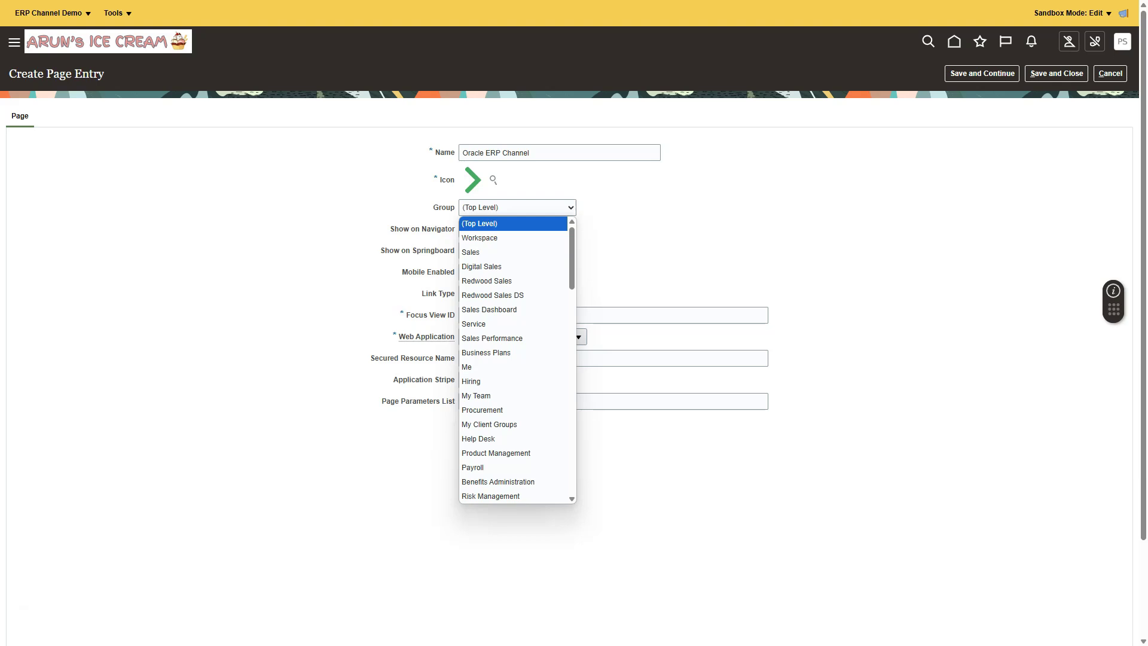
scroll(514, 418, down, 5)
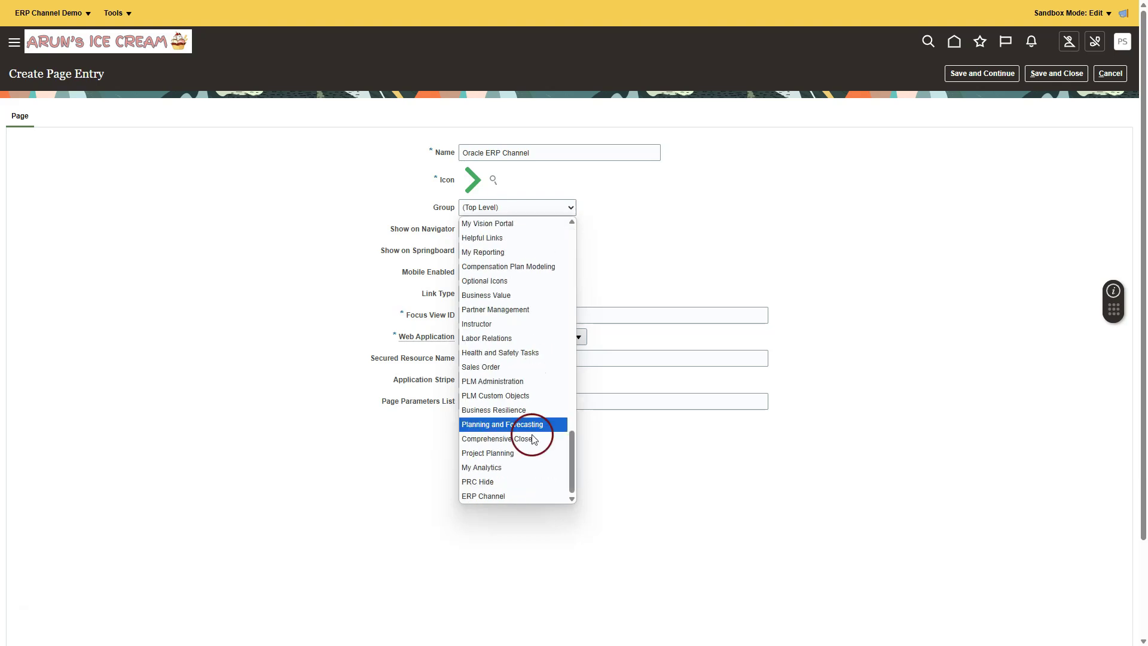
click(525, 496)
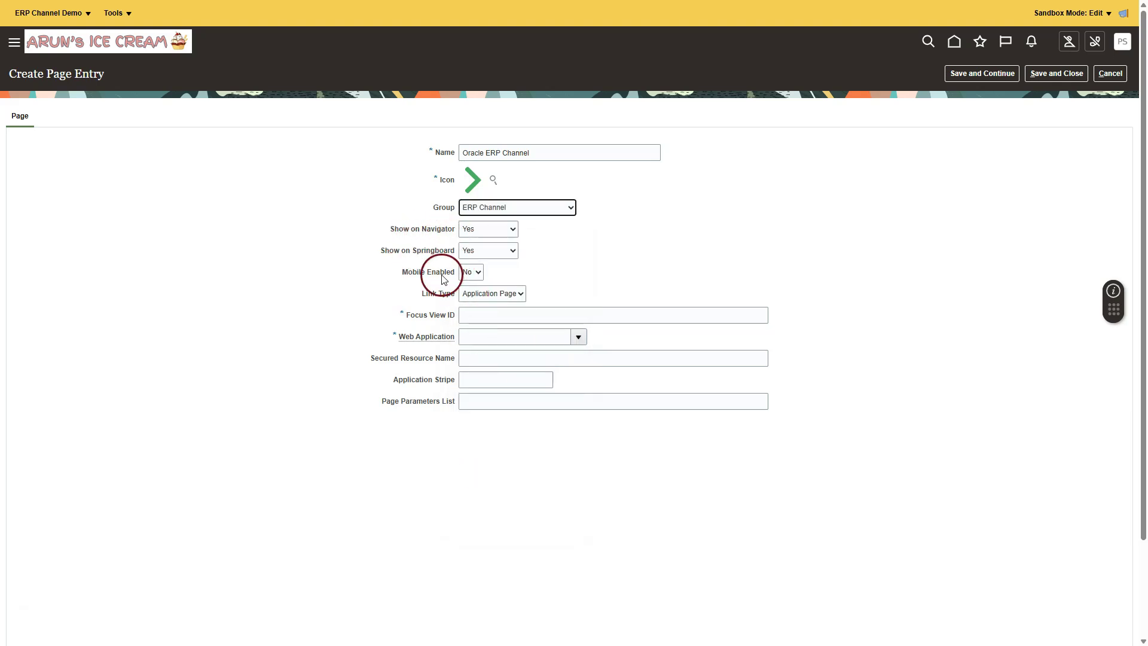
click(487, 292)
click(489, 334)
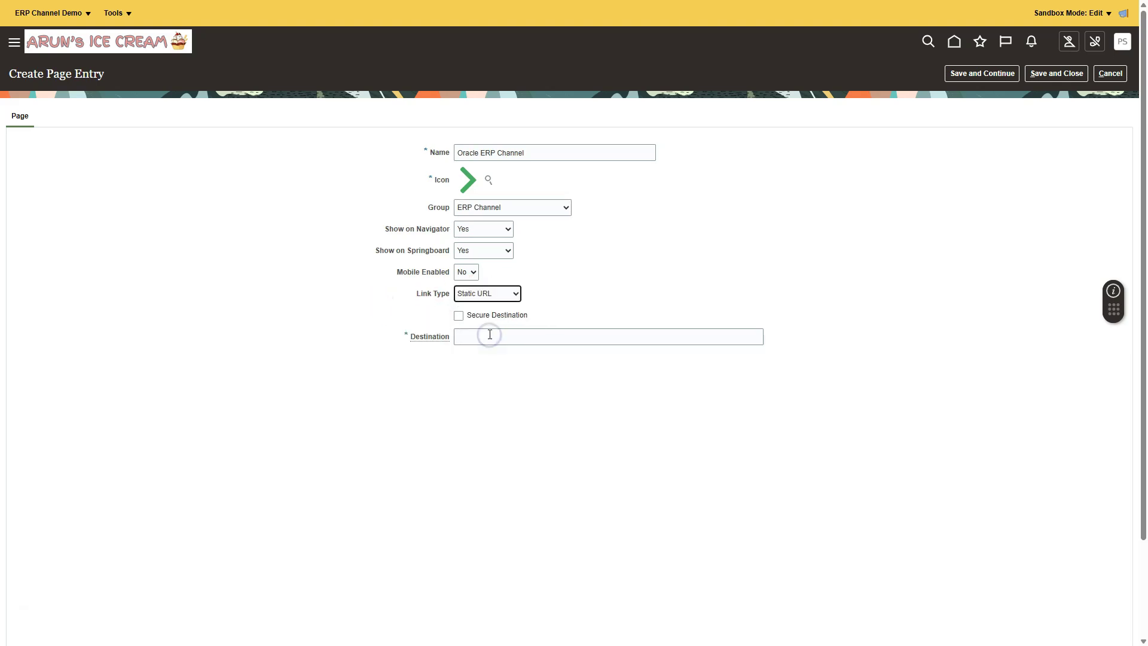
click(474, 337)
click(476, 342)
text(https://www.youtube.com/@OracleERPCloud)
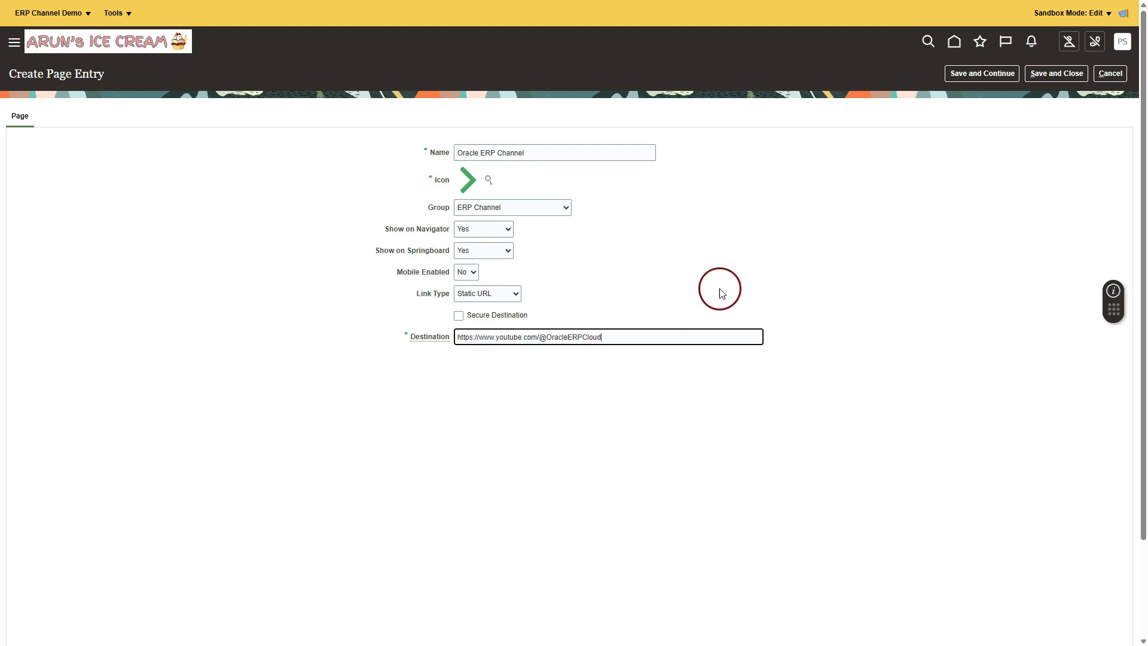
click(1043, 73)
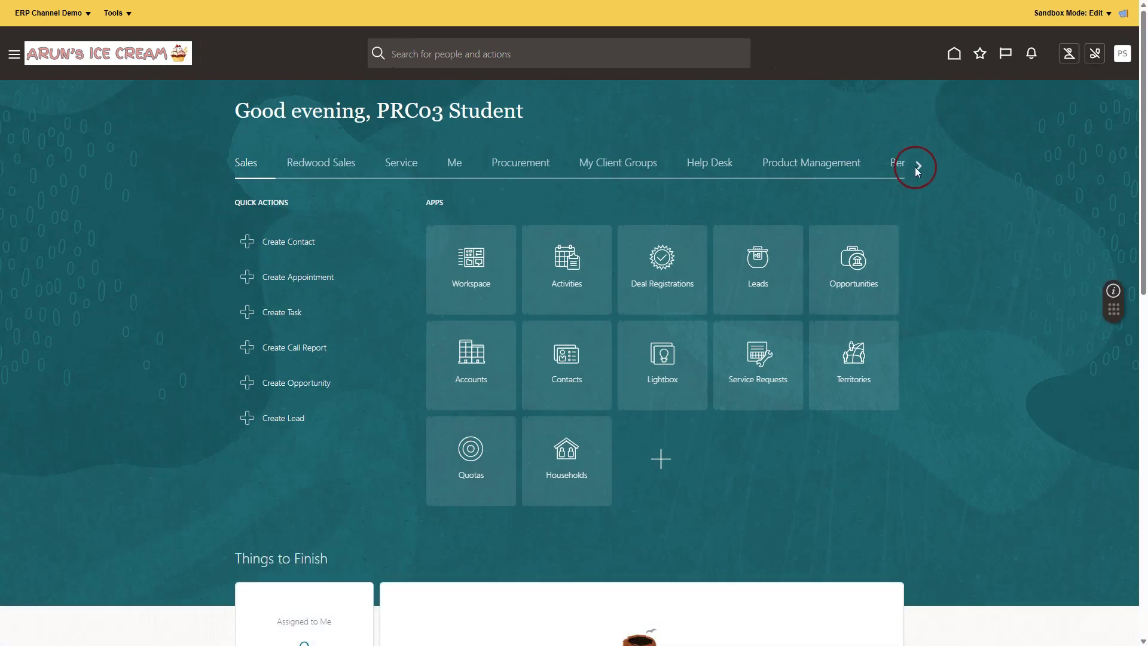
Open the home page's ERP Channel springboard and test the Oracle ERP Channel tile's YouTube link.
click(918, 167)
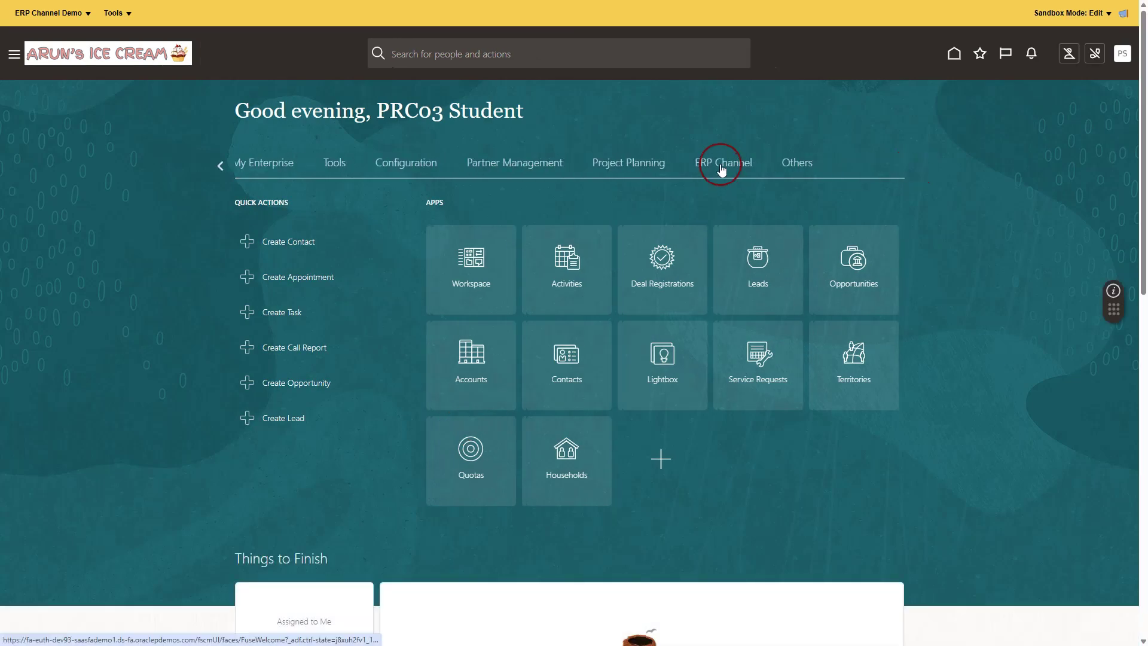
click(723, 166)
click(389, 164)
click(277, 268)
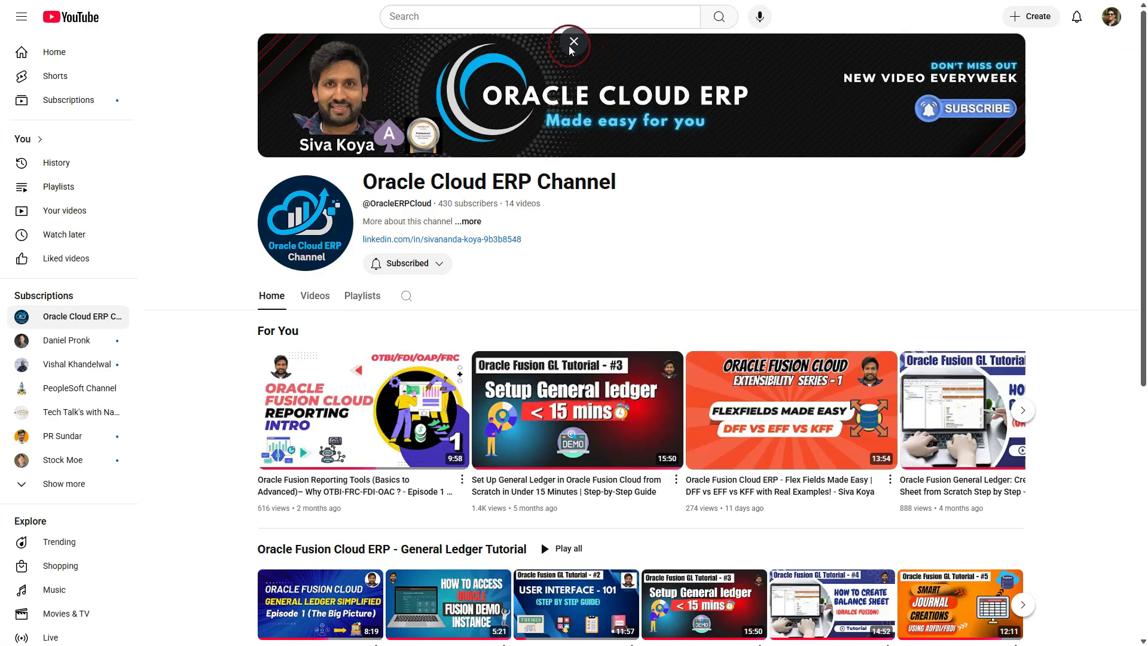
click(573, 41)
key(ctrl+shift+Tab)
Publish the ERP Channel Demo sandbox, confirming and publishing from Sandbox Details.
key(F11)
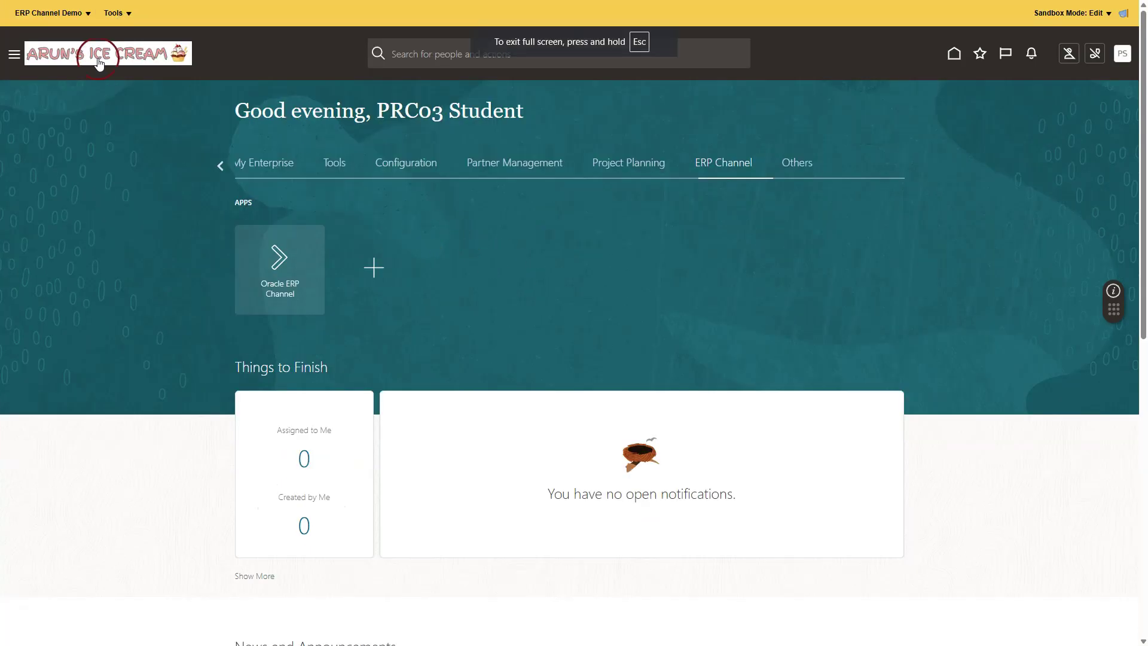
click(54, 11)
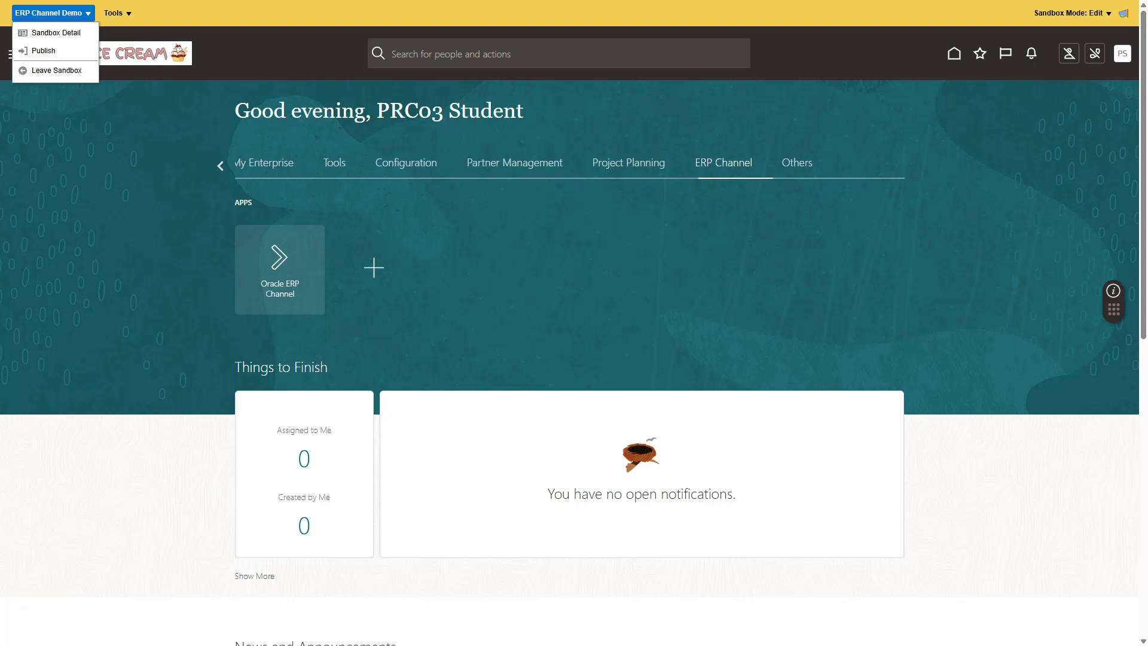
click(48, 51)
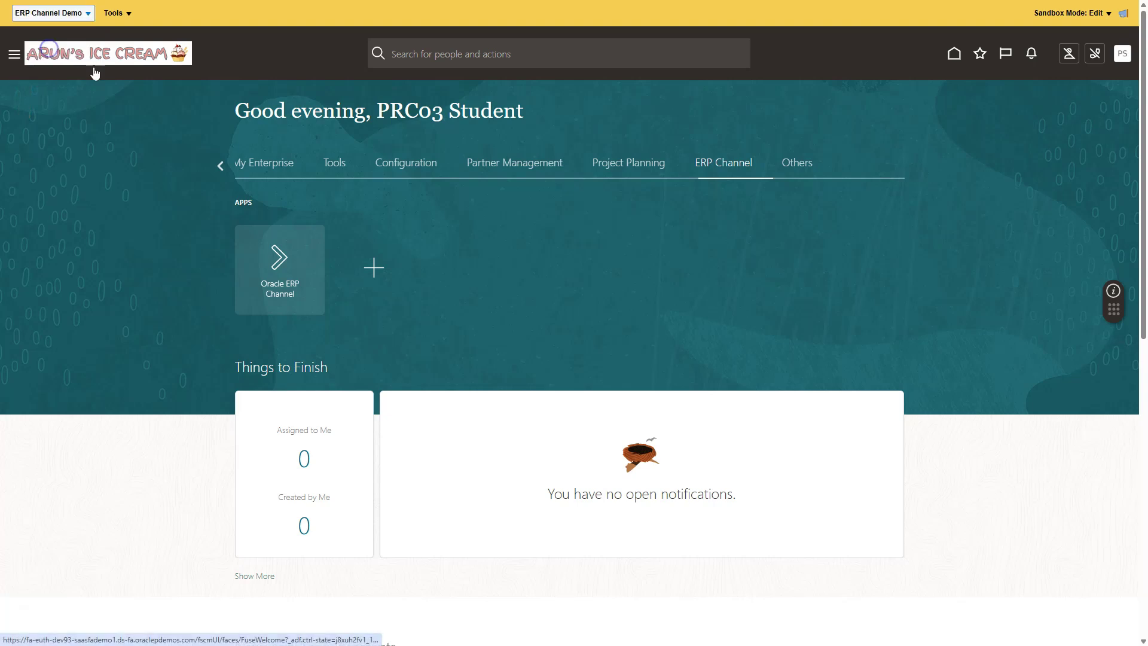
click(746, 338)
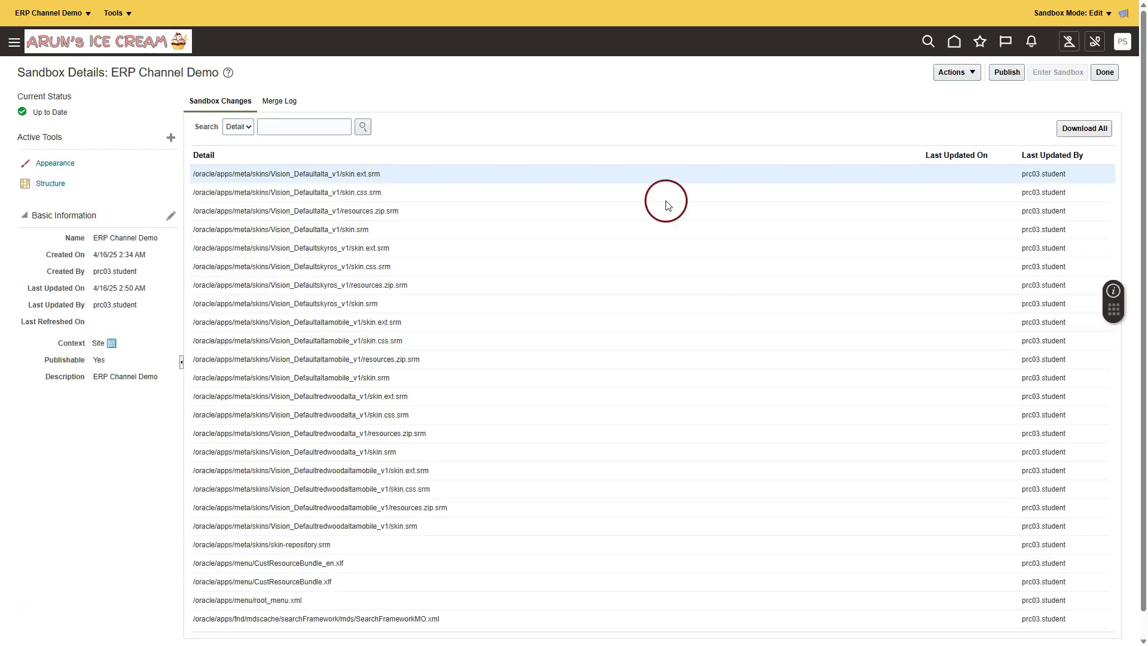
click(1007, 72)
Confirm the publish warning and check that ERP Channel Demo appears among the published sandboxes.
click(747, 339)
click(143, 70)
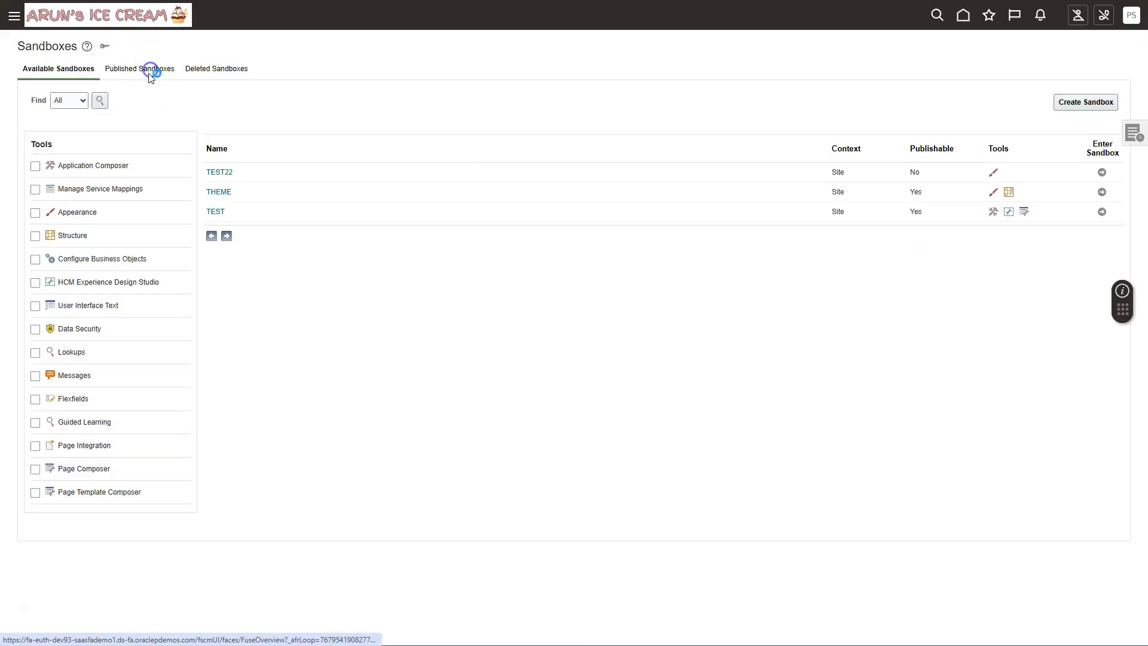